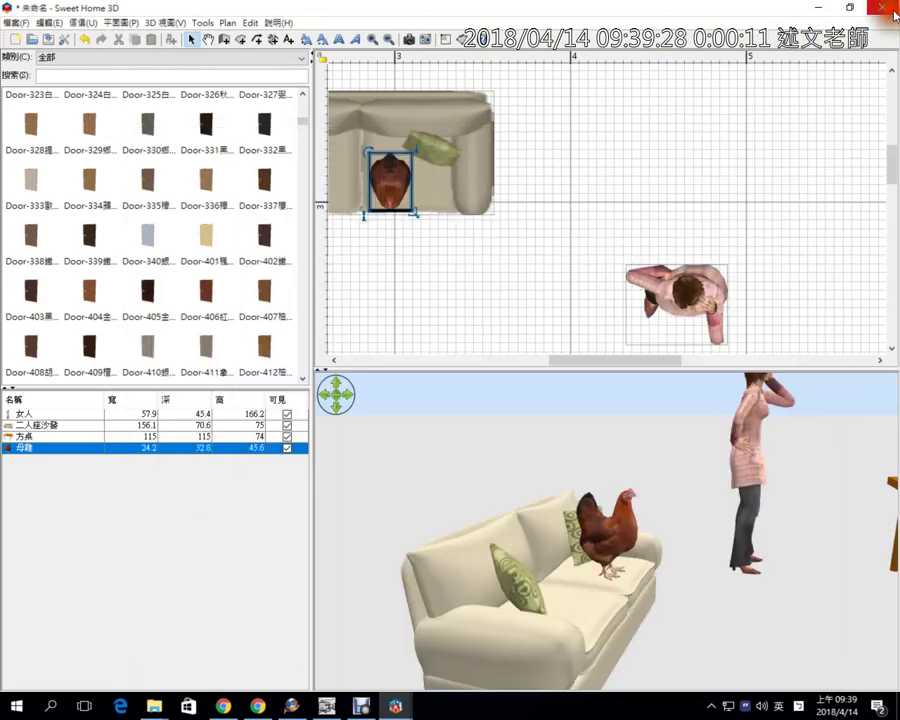
# Close the furnished sofa plan and maximize the window of a new blank home plan
pyautogui.click(446, 386)
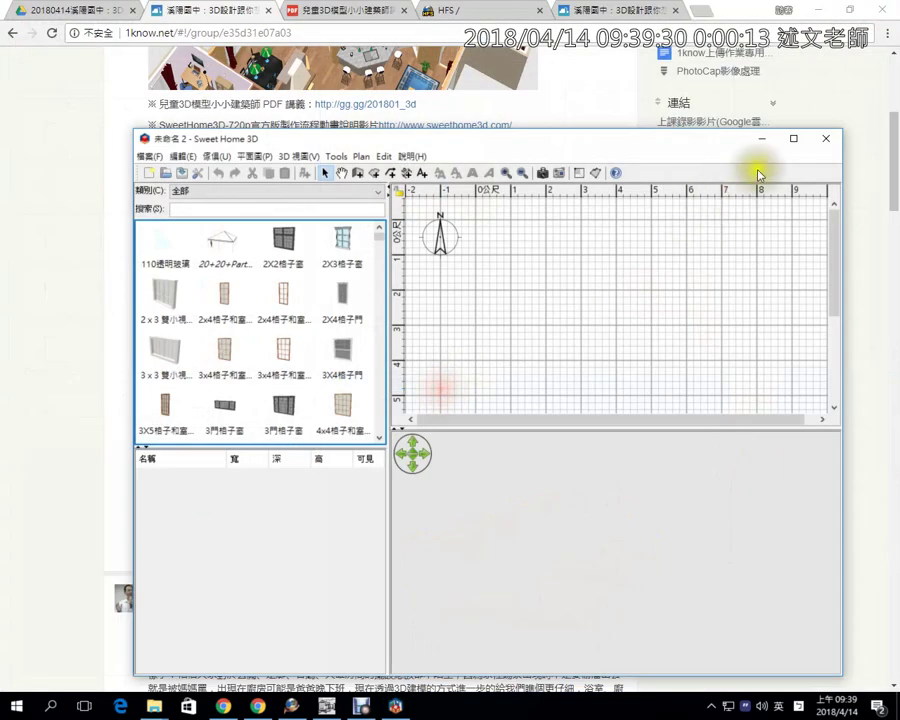
pyautogui.click(793, 139)
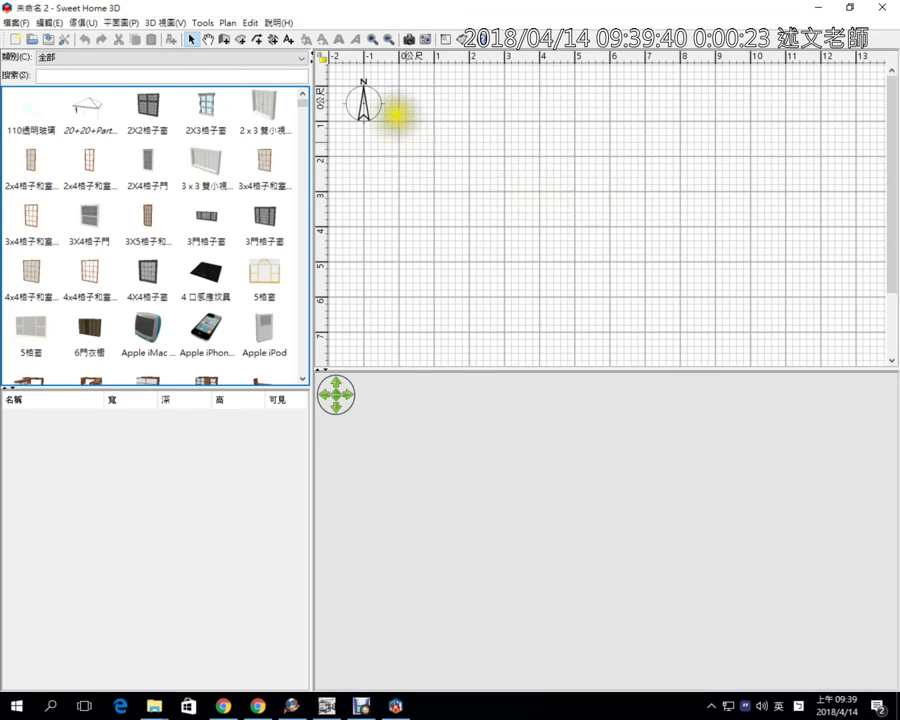
pyautogui.moveTo(398, 47)
pyautogui.mouseDown()
pyautogui.moveTo(398, 140)
pyautogui.moveTo(389, 85)
pyautogui.moveTo(416, 85)
pyautogui.moveTo(399, 100)
pyautogui.moveTo(391, 80)
pyautogui.moveTo(411, 75)
pyautogui.moveTo(406, 95)
pyautogui.moveTo(403, 88)
pyautogui.moveTo(328, 122)
pyautogui.moveTo(375, 63)
pyautogui.moveTo(392, 117)
pyautogui.moveTo(320, 142)
pyautogui.mouseUp()
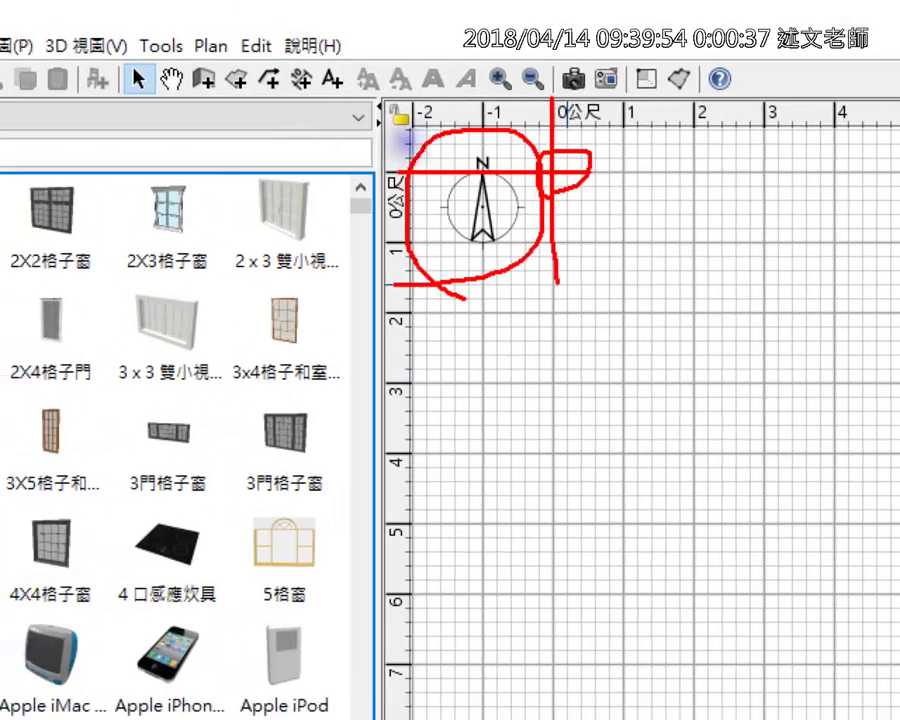
pyautogui.moveTo(185, 97); pyautogui.dragTo(262, 102)
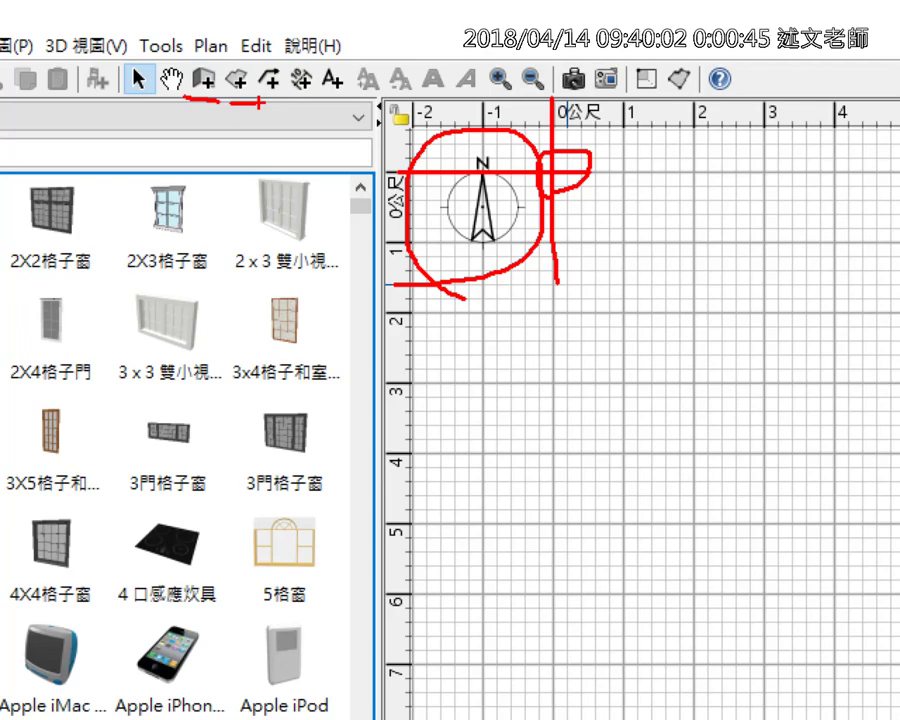
pyautogui.press('Escape')
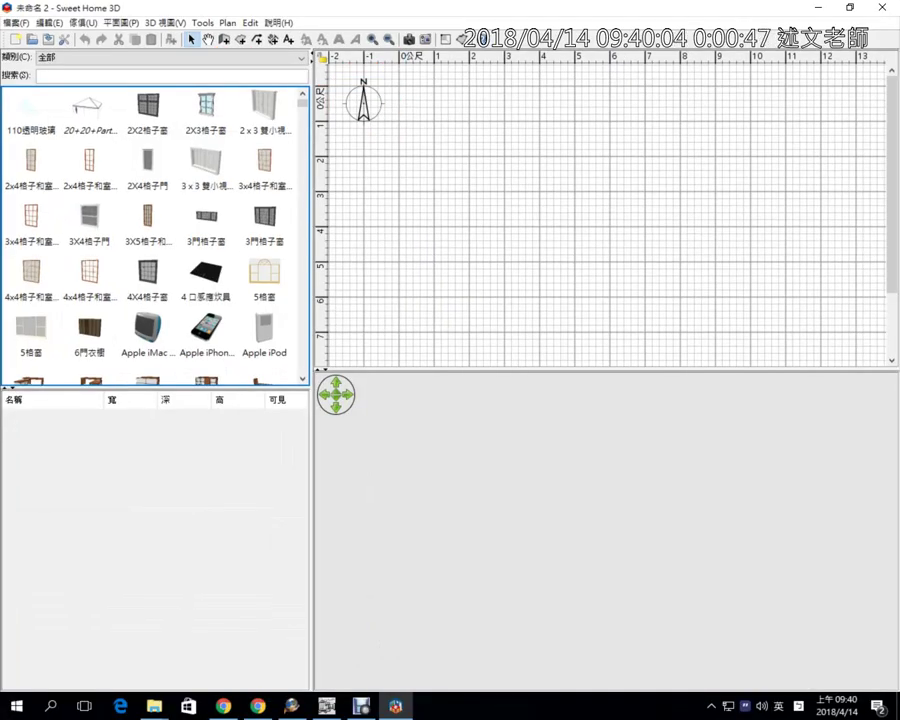
# Activate the room drawing tool and dismiss its usage tip
pyautogui.click(240, 41)
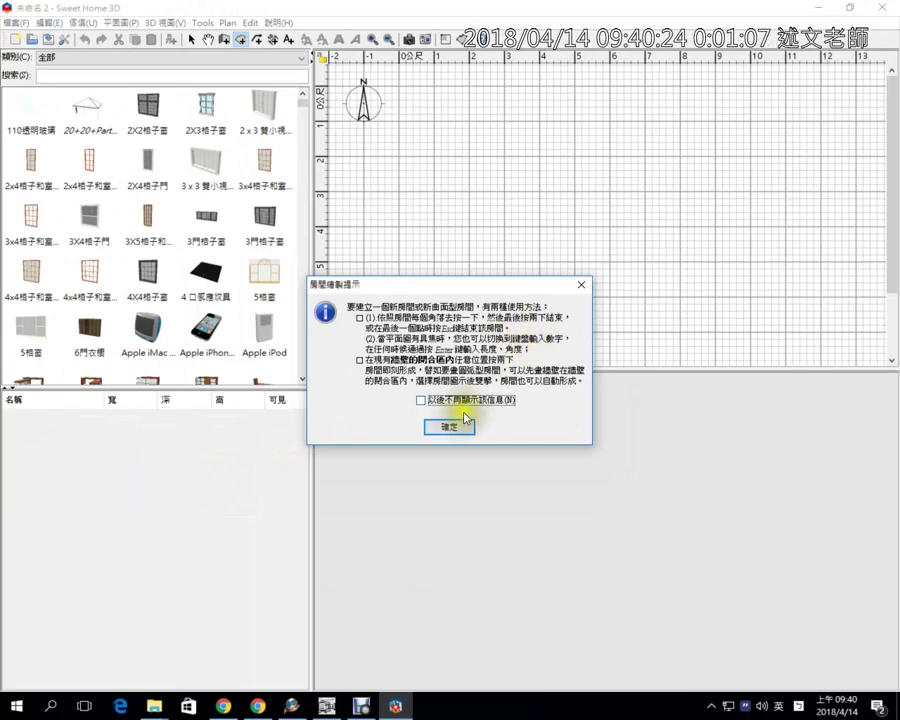
pyautogui.click(452, 424)
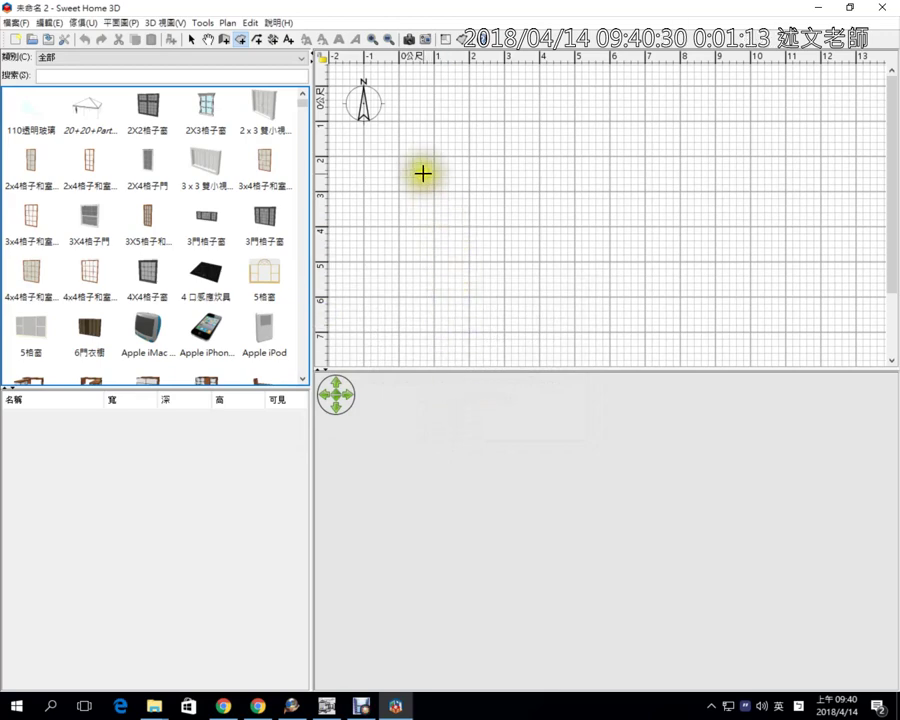
pyautogui.click(398, 86)
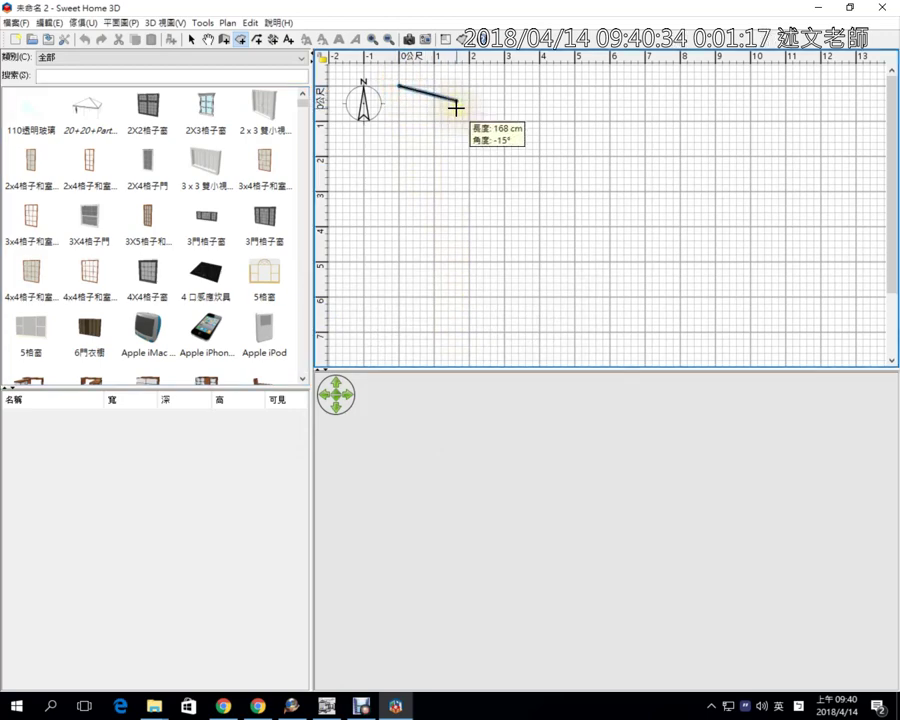
pyautogui.click(749, 89)
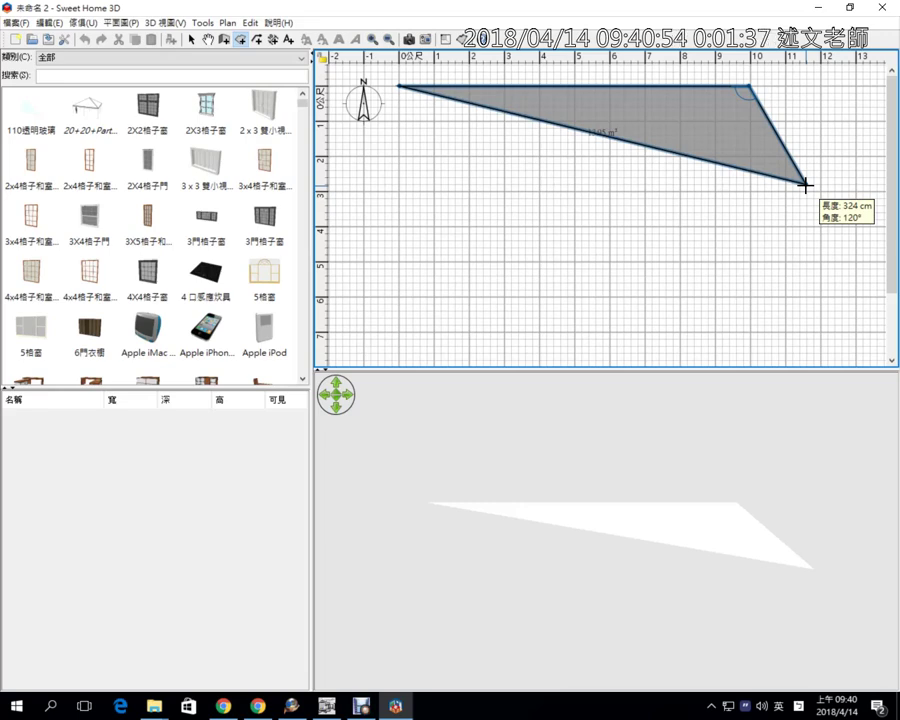
pyautogui.click(326, 705)
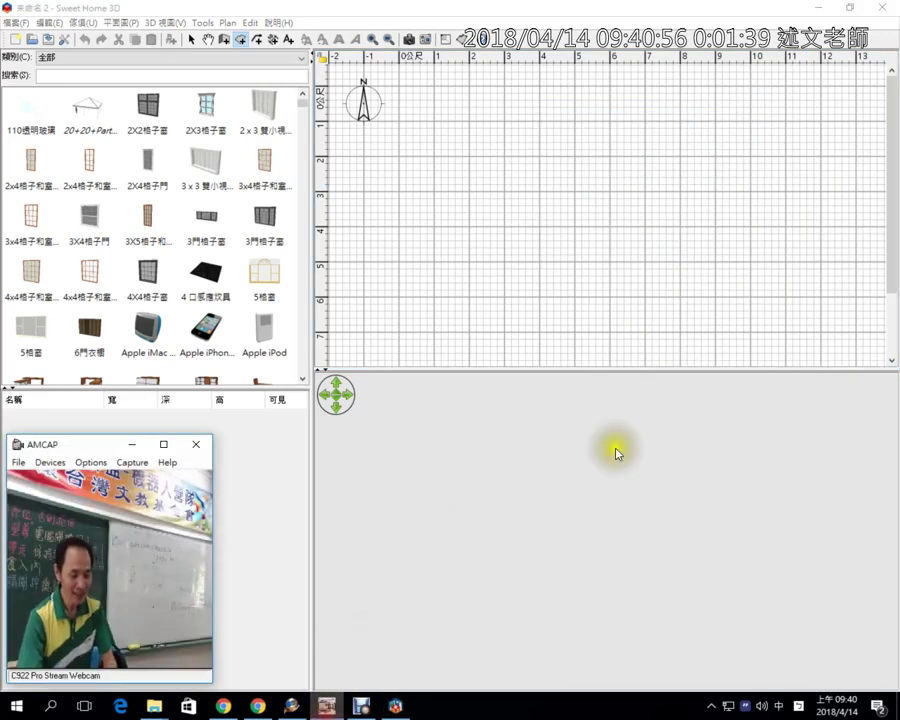
pyautogui.click(400, 86)
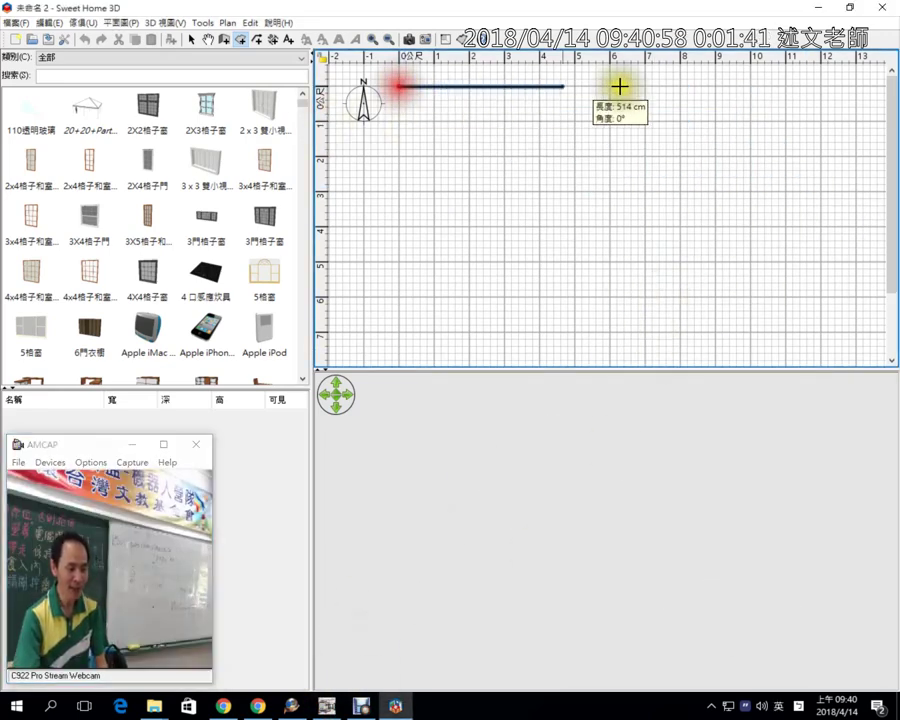
pyautogui.click(751, 85)
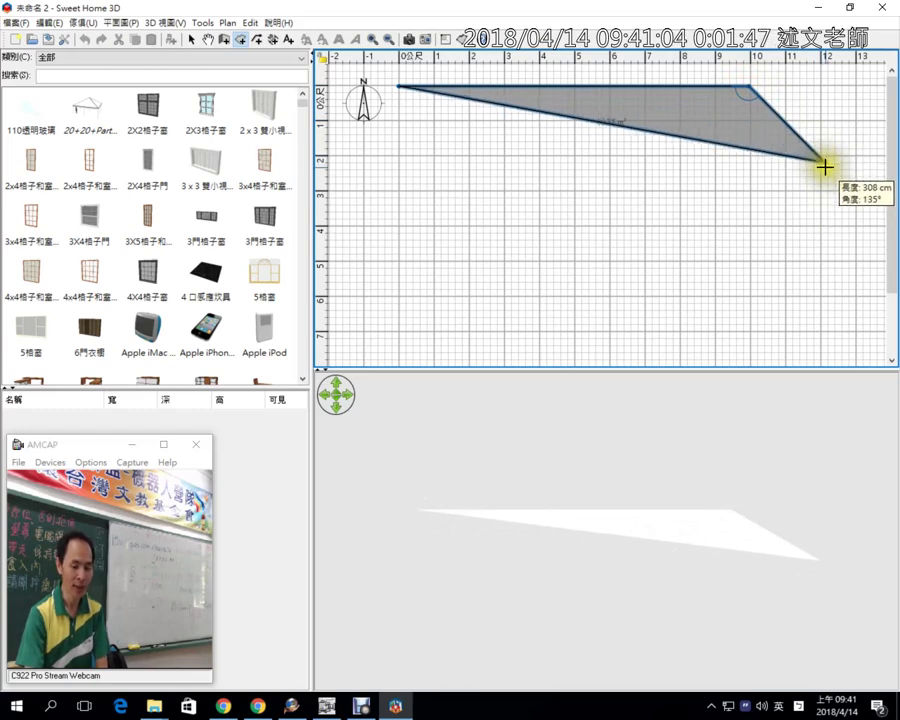
pyautogui.click(825, 162)
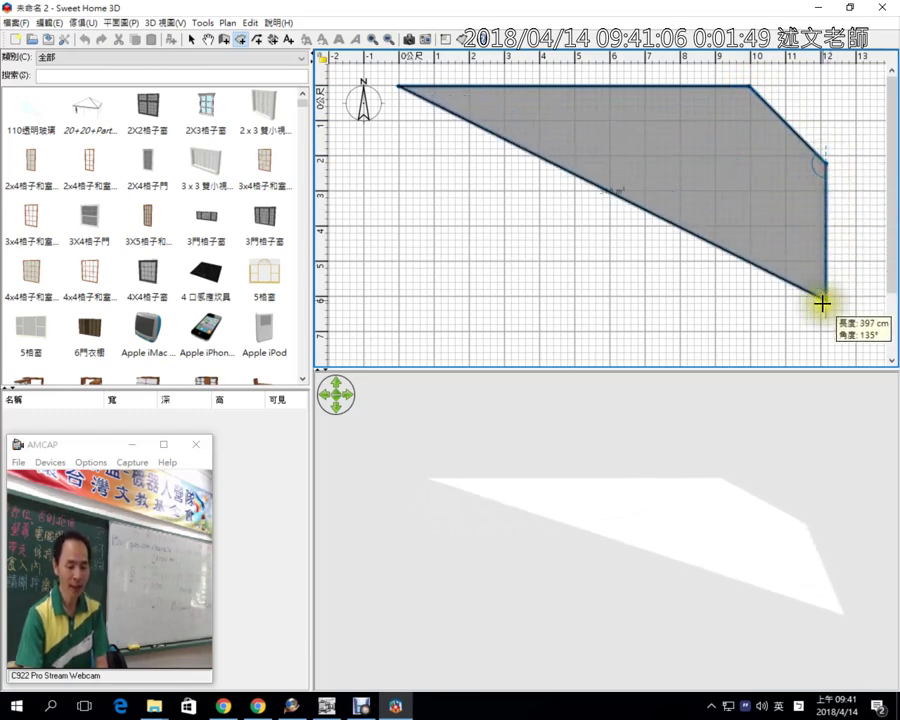
pyautogui.click(769, 295)
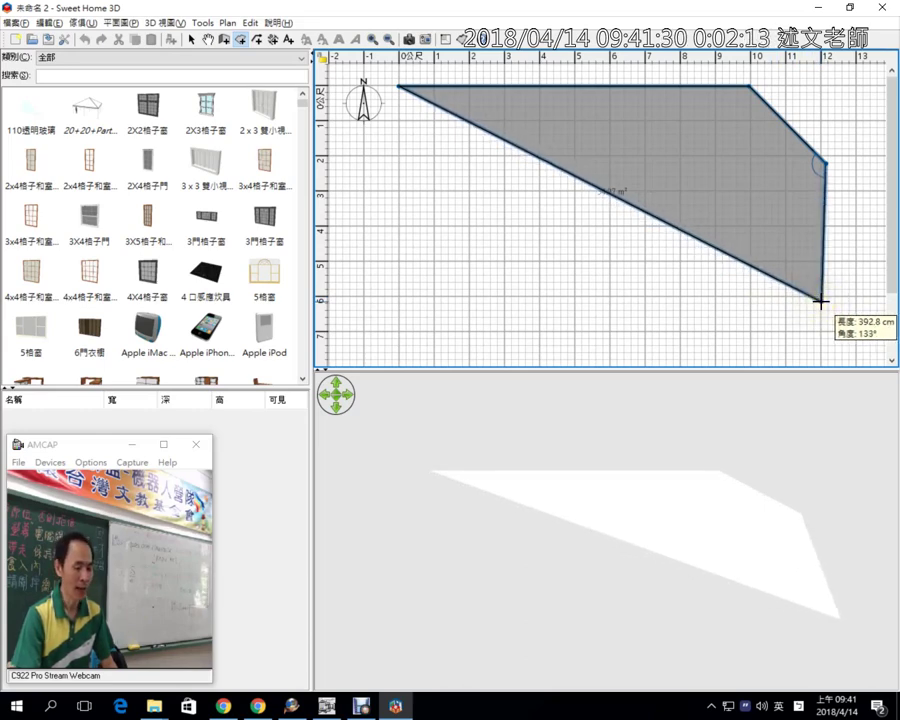
pyautogui.doubleClick(820, 300)
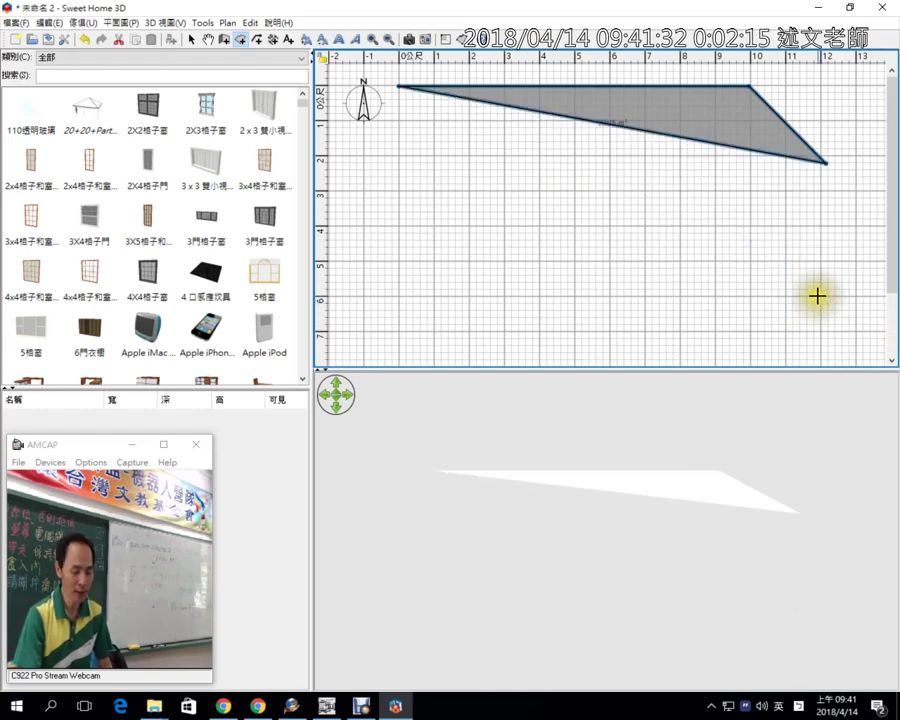
pyautogui.hotkey('ctrl', 'z')
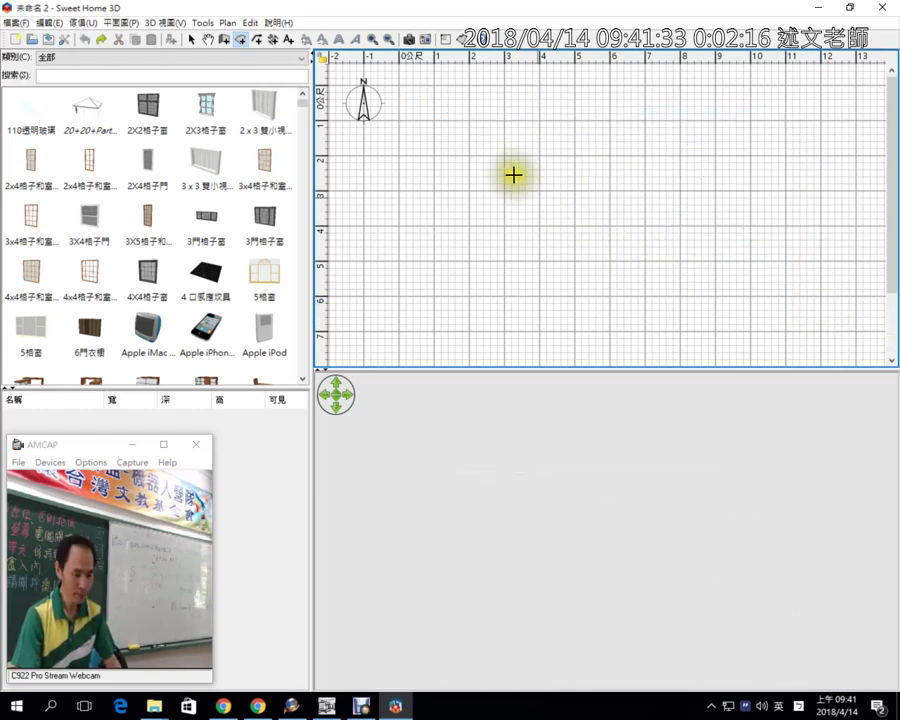
# Draw a five-sided room of about 83 m² from near the plan origin, with a 1,080 cm upper edge and a slanted upper-right corner
pyautogui.click(410, 87)
pyautogui.click(783, 100)
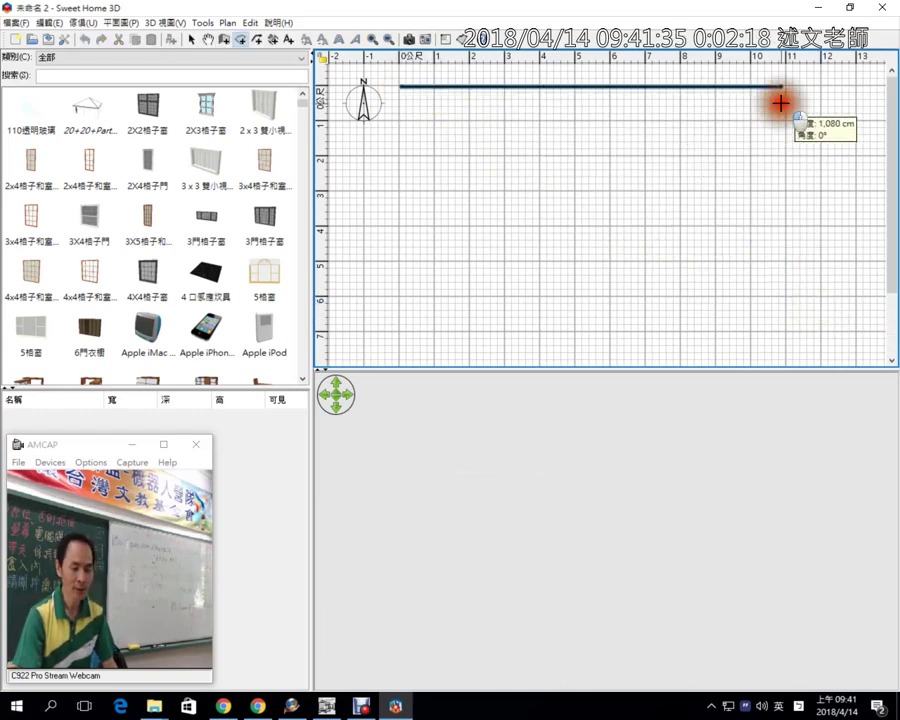
pyautogui.click(860, 188)
pyautogui.click(841, 325)
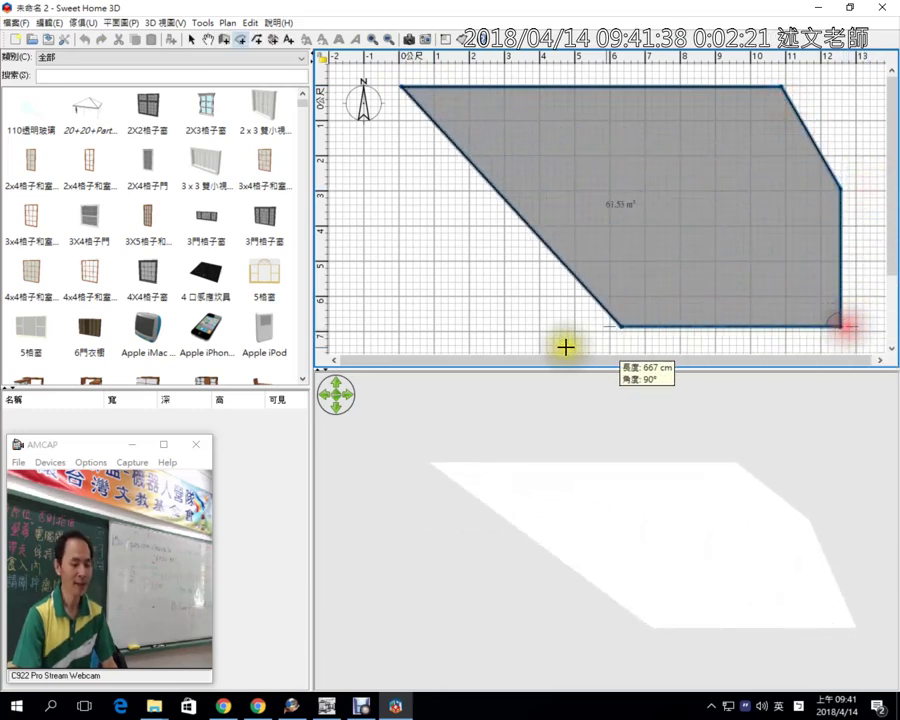
pyautogui.doubleClick(401, 343)
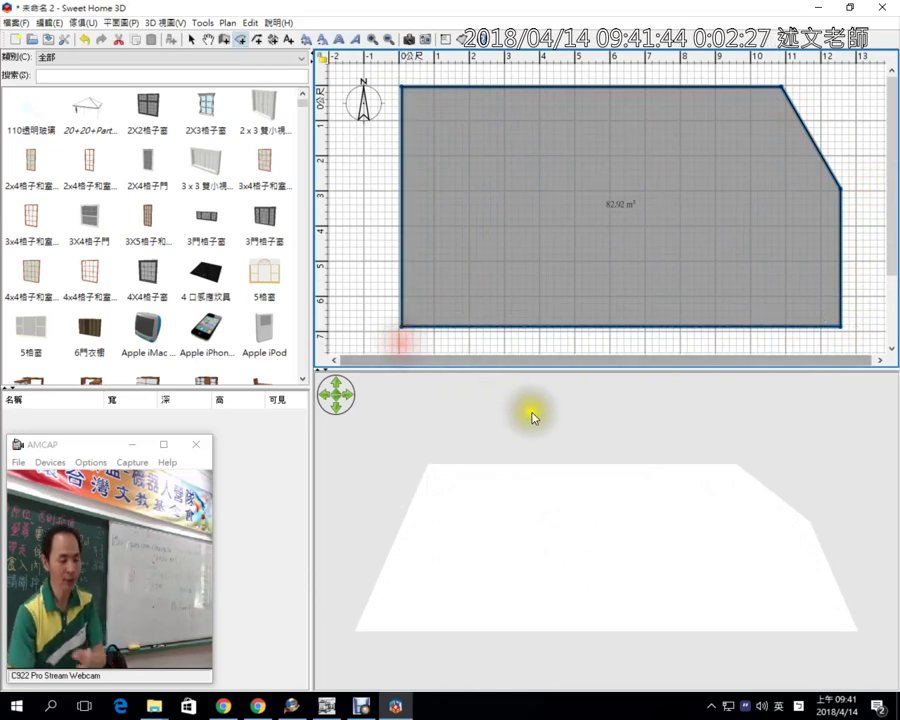
pyautogui.moveTo(593, 468)
pyautogui.mouseDown()
pyautogui.moveTo(592, 573)
pyautogui.moveTo(584, 574)
pyautogui.mouseUp()
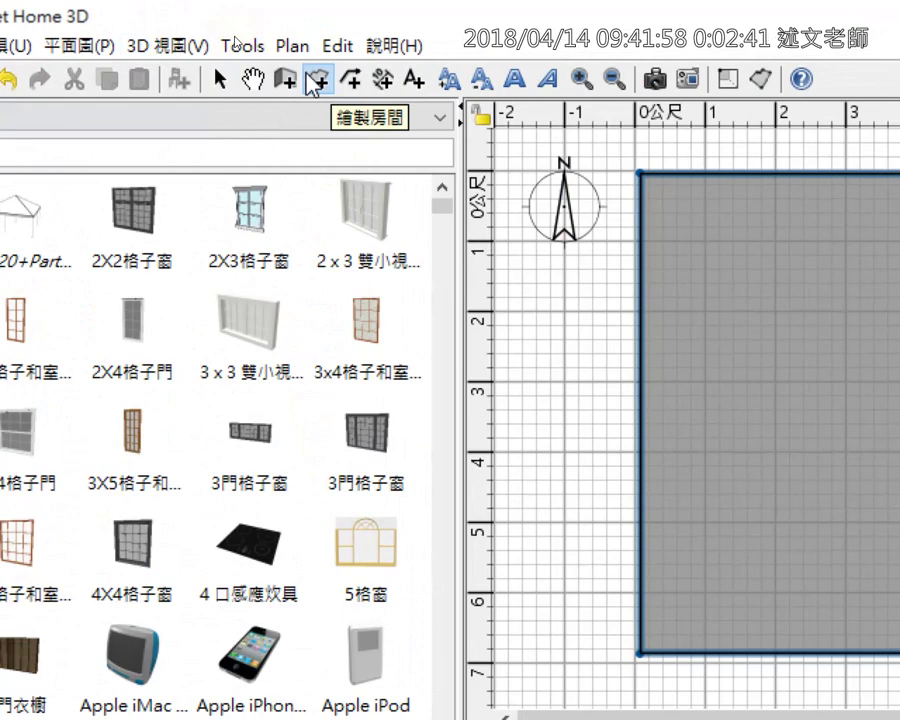
# Return to selection mode, open the room's properties, and search the floor textures for 草
pyautogui.click(222, 79)
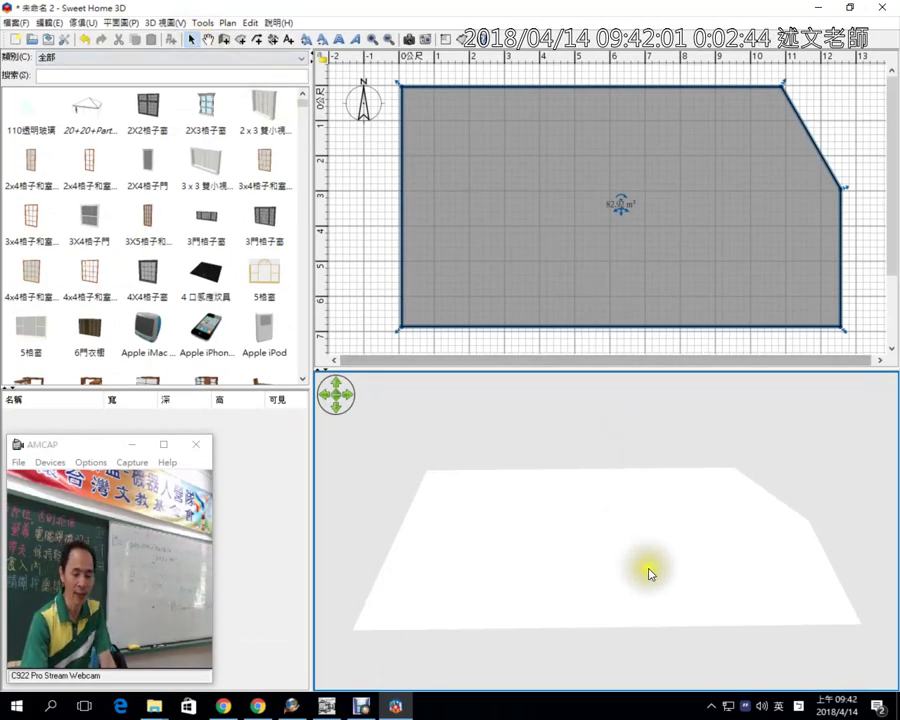
pyautogui.click(655, 578)
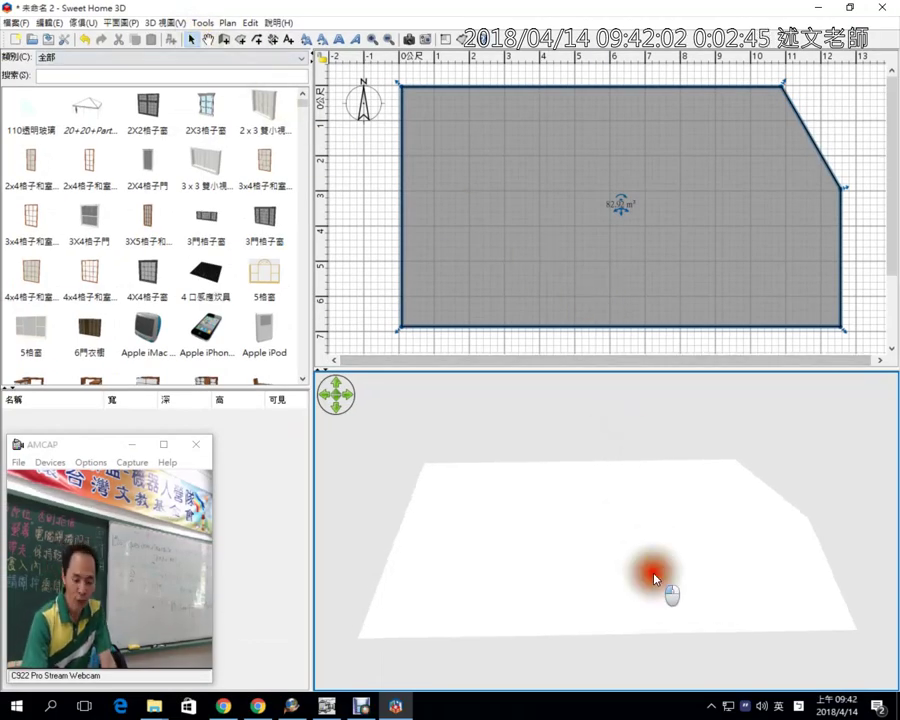
pyautogui.moveTo(655, 578); pyautogui.dragTo(657, 560)
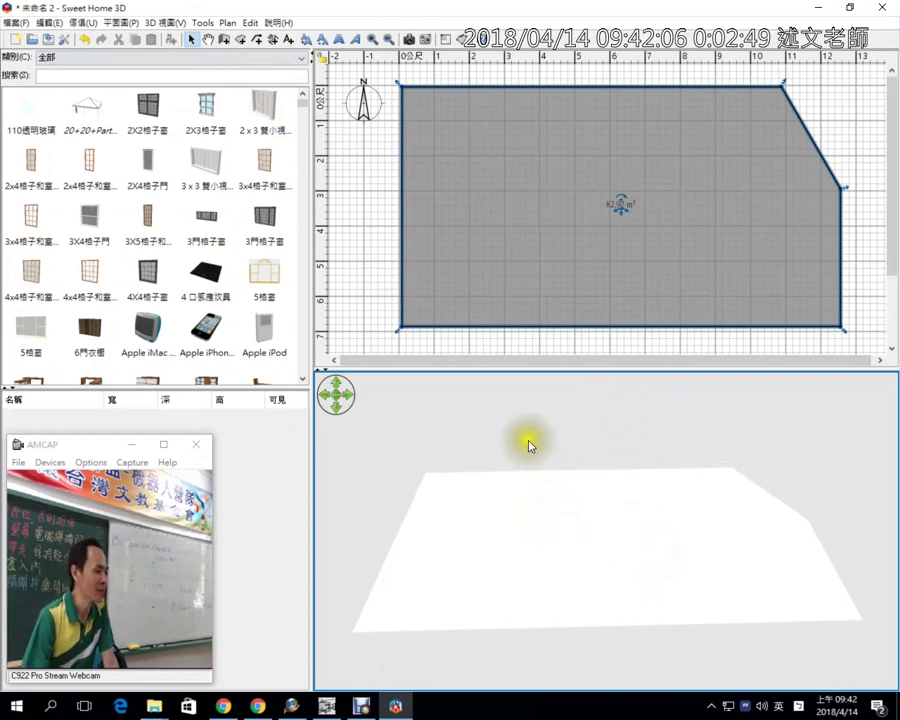
pyautogui.doubleClick(543, 214)
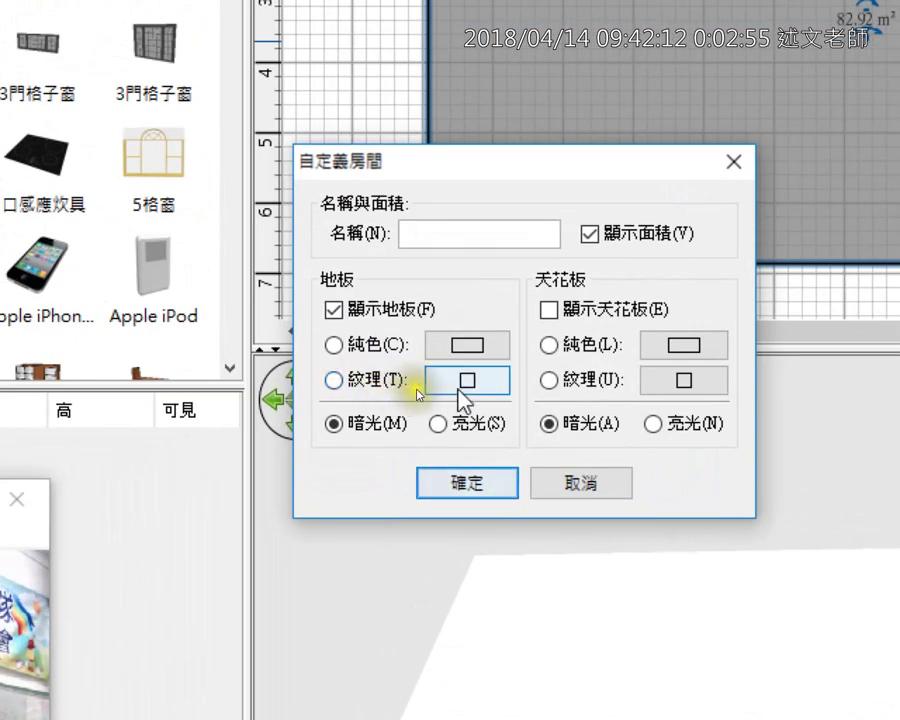
pyautogui.click(462, 385)
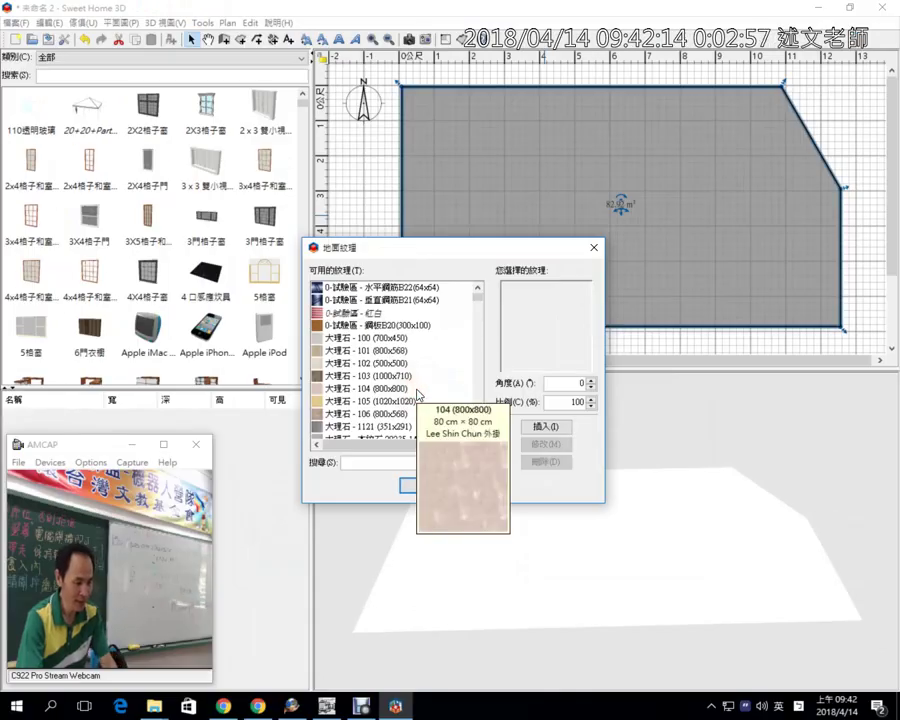
pyautogui.moveTo(476, 301)
pyautogui.mouseDown()
pyautogui.moveTo(477, 312)
pyautogui.moveTo(478, 300)
pyautogui.mouseUp()
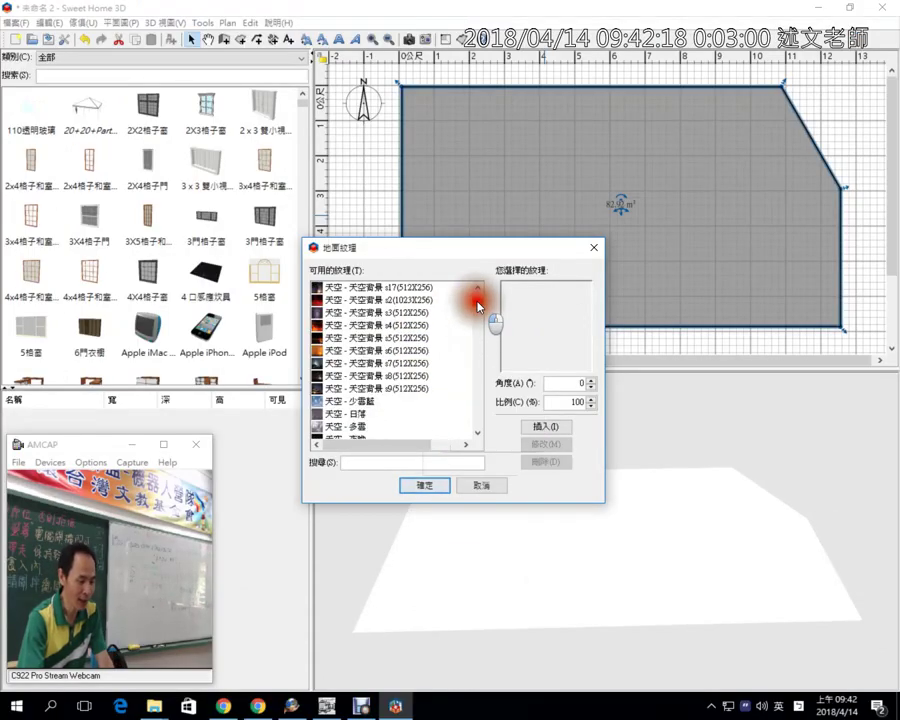
pyautogui.click(378, 462)
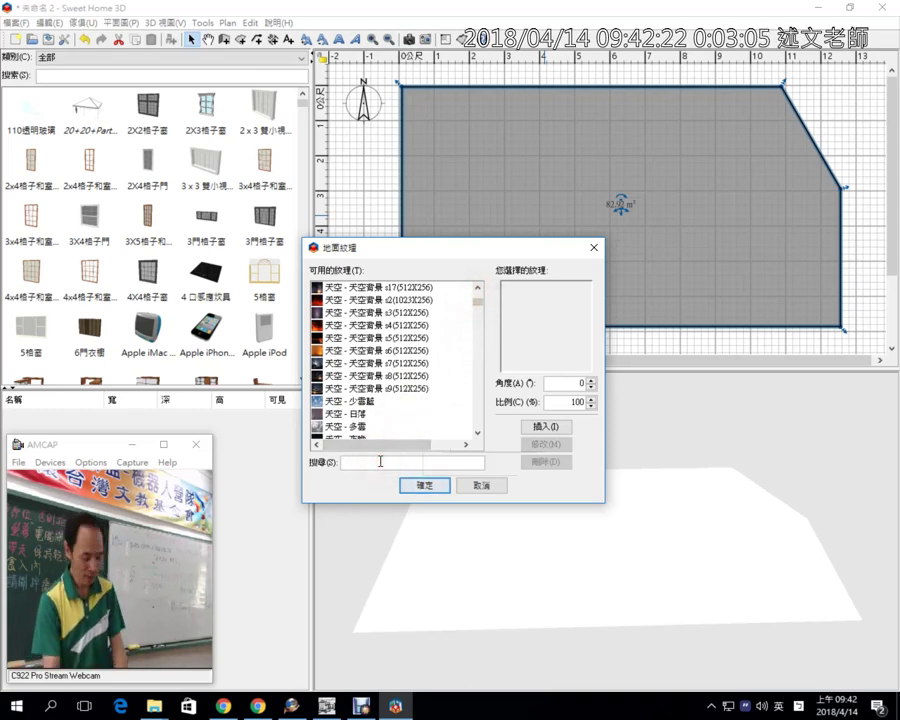
pyautogui.write('草')
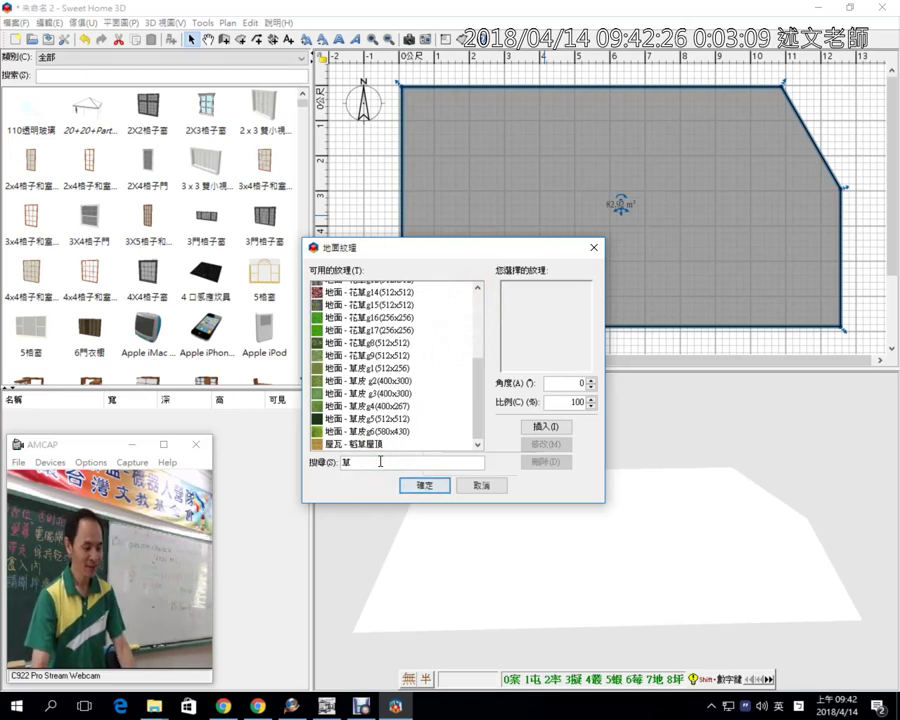
# Compare the grass textures and apply 地面 - 草皮 g3(400x300) to the room's floor
pyautogui.click(360, 330)
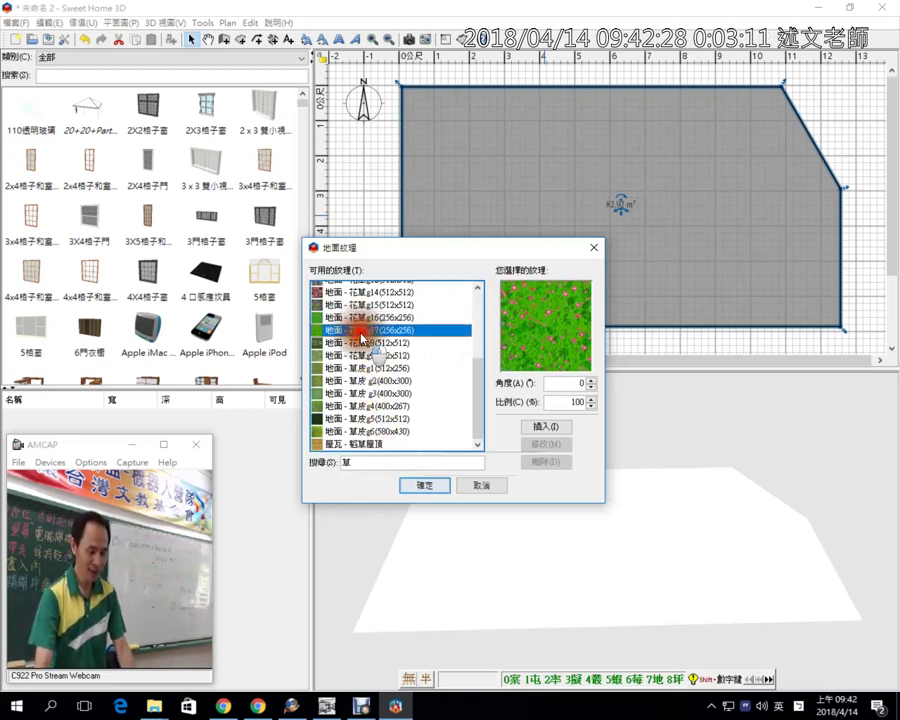
pyautogui.click(355, 305)
pyautogui.click(360, 355)
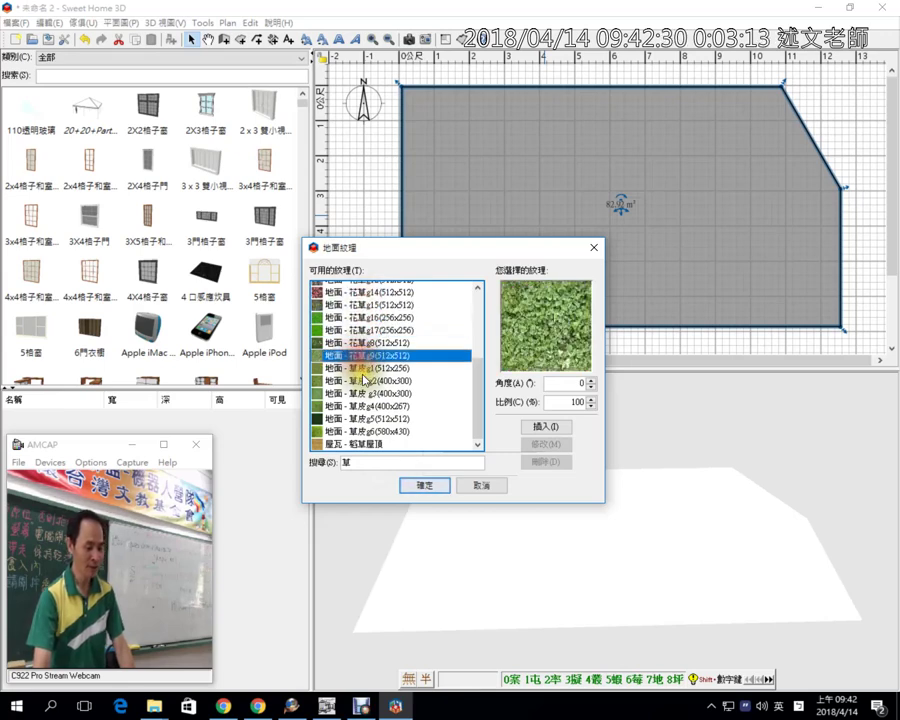
pyautogui.click(363, 369)
pyautogui.click(370, 393)
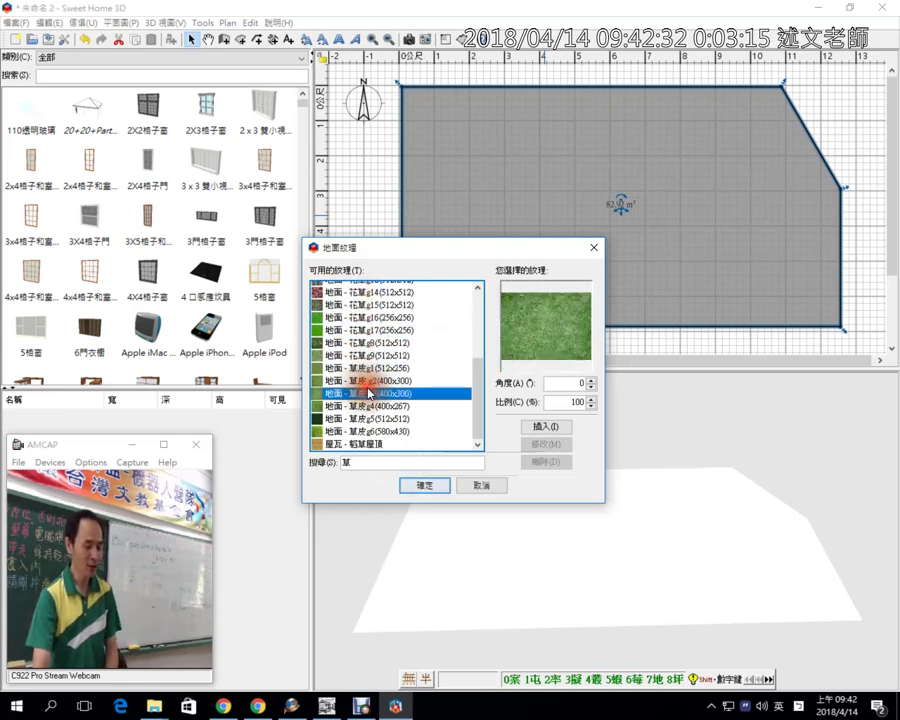
pyautogui.click(418, 485)
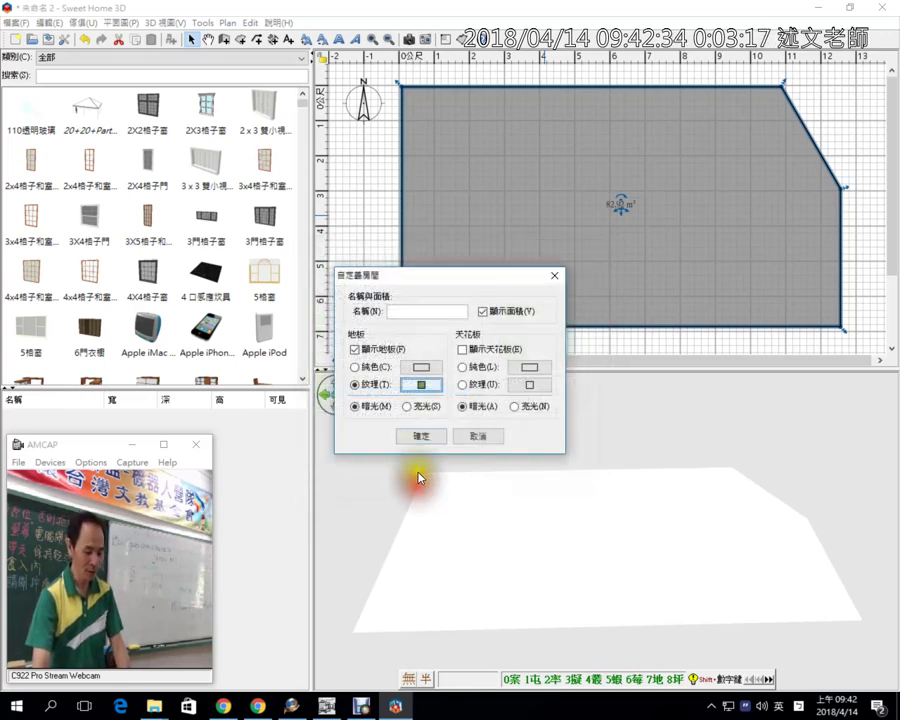
pyautogui.click(420, 438)
pyautogui.moveTo(629, 571)
pyautogui.mouseDown()
pyautogui.moveTo(597, 597)
pyautogui.moveTo(541, 610)
pyautogui.moveTo(653, 592)
pyautogui.moveTo(631, 587)
pyautogui.mouseUp()
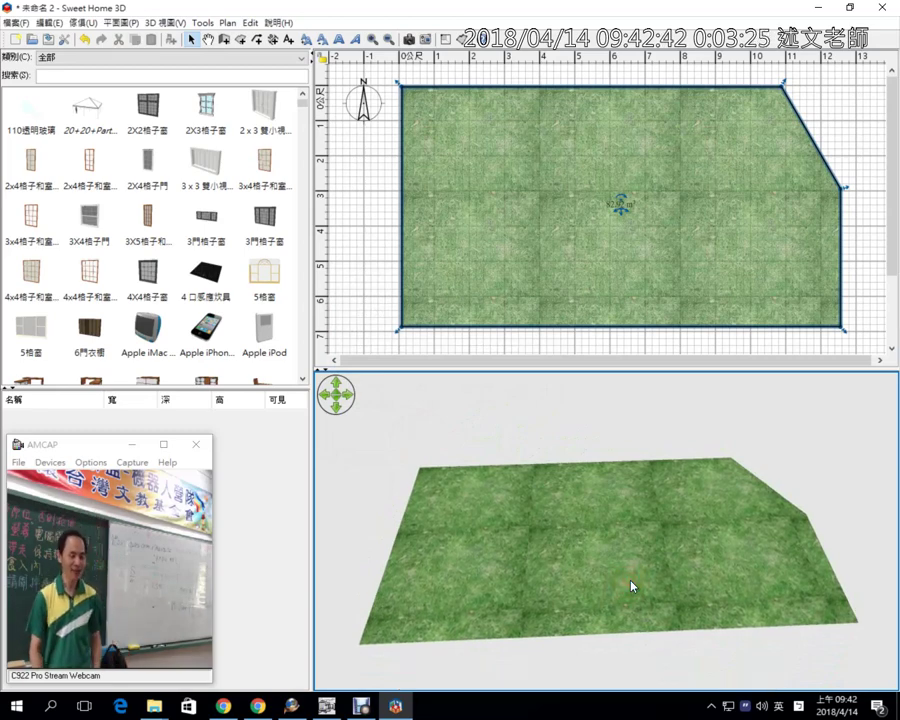
pyautogui.click(627, 570)
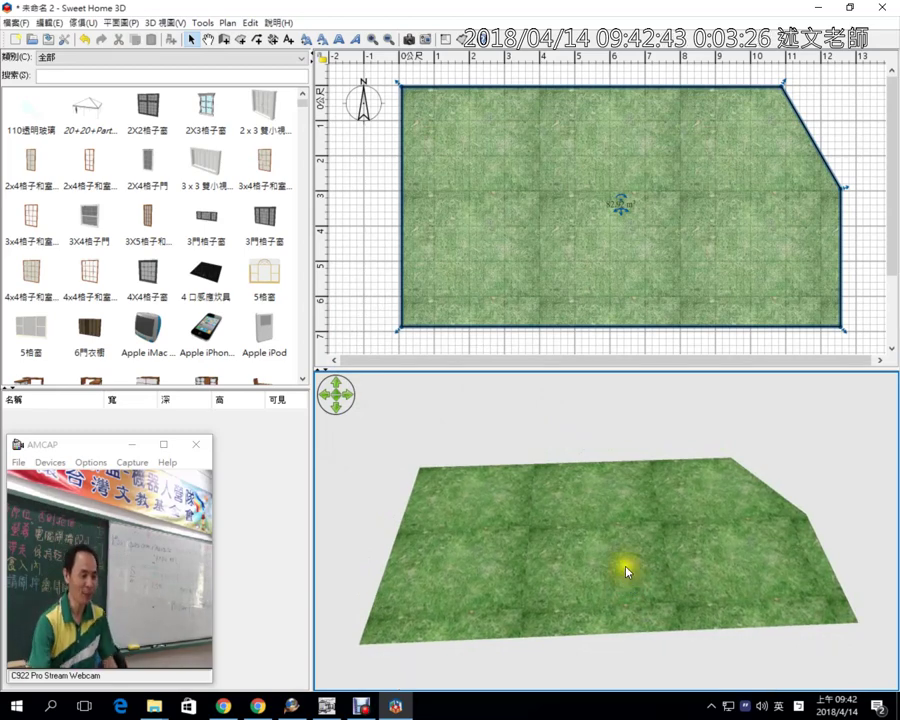
# Filter the furniture catalog to 9戶外 and place a 白楊樹 in the room's upper-left corner
pyautogui.click(302, 58)
pyautogui.moveTo(307, 96); pyautogui.dragTo(299, 215)
pyautogui.moveTo(298, 215); pyautogui.dragTo(301, 133)
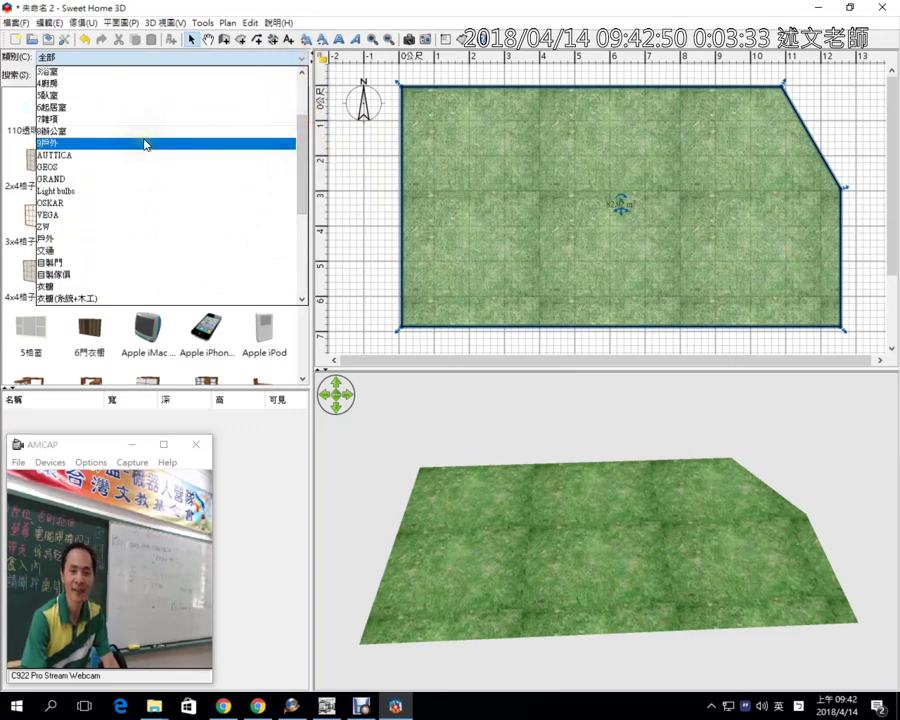
pyautogui.click(145, 143)
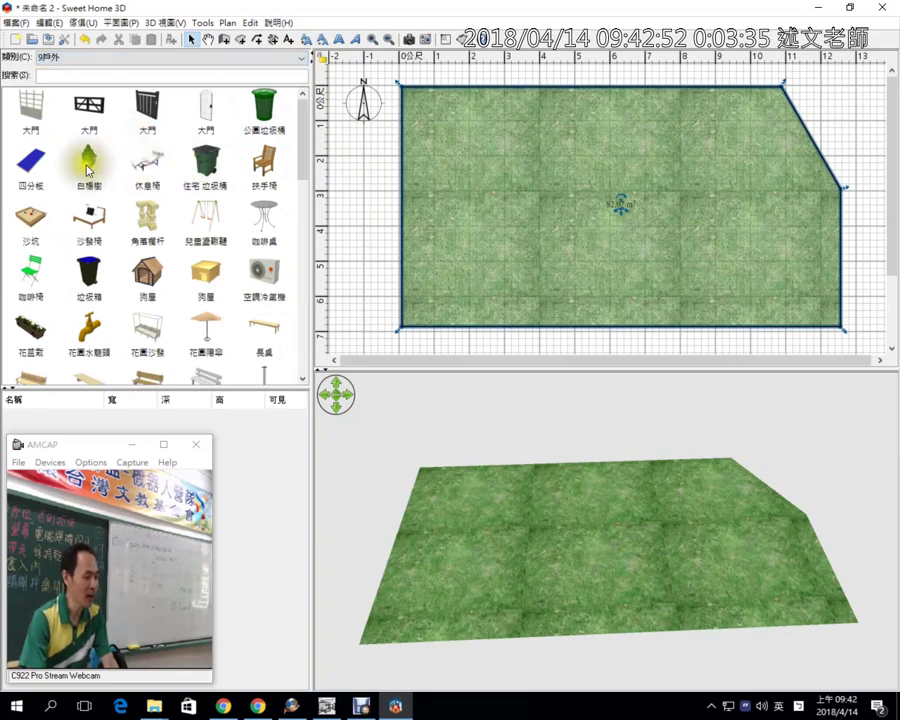
pyautogui.moveTo(88, 170); pyautogui.dragTo(416, 98)
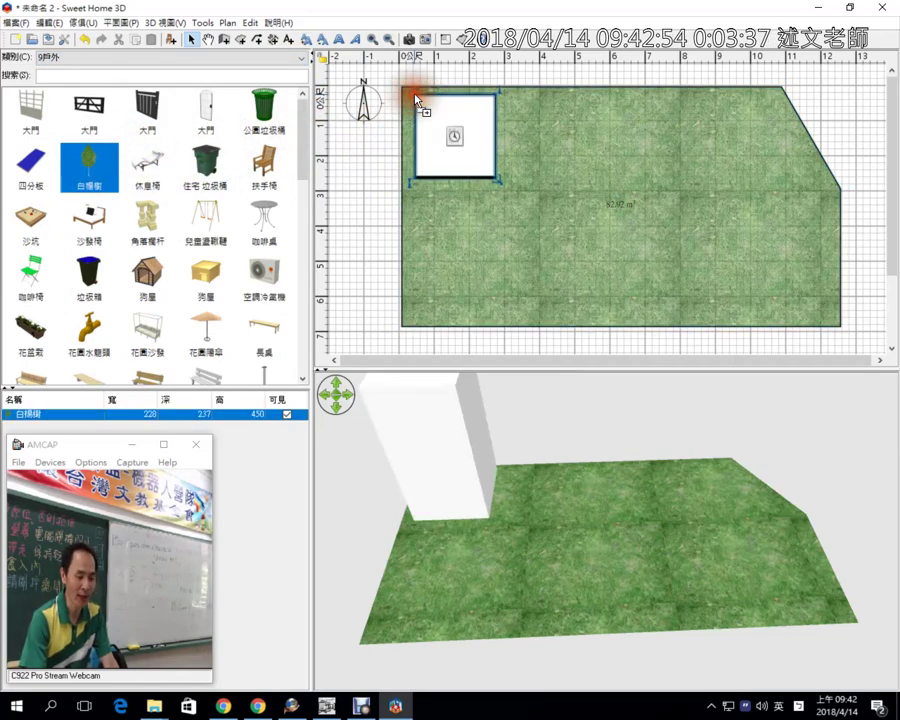
pyautogui.moveTo(484, 503); pyautogui.dragTo(466, 459)
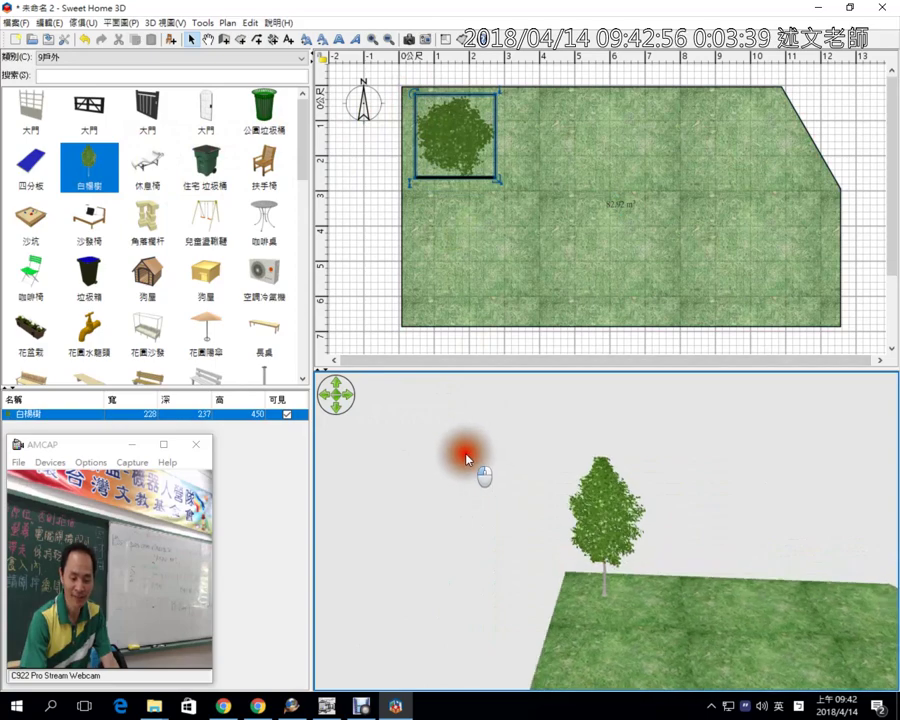
# Place a 兒童盪鞦韆 to the right of the 白楊樹 and a 沙坑 farther right in the room's upper half
pyautogui.click(552, 201)
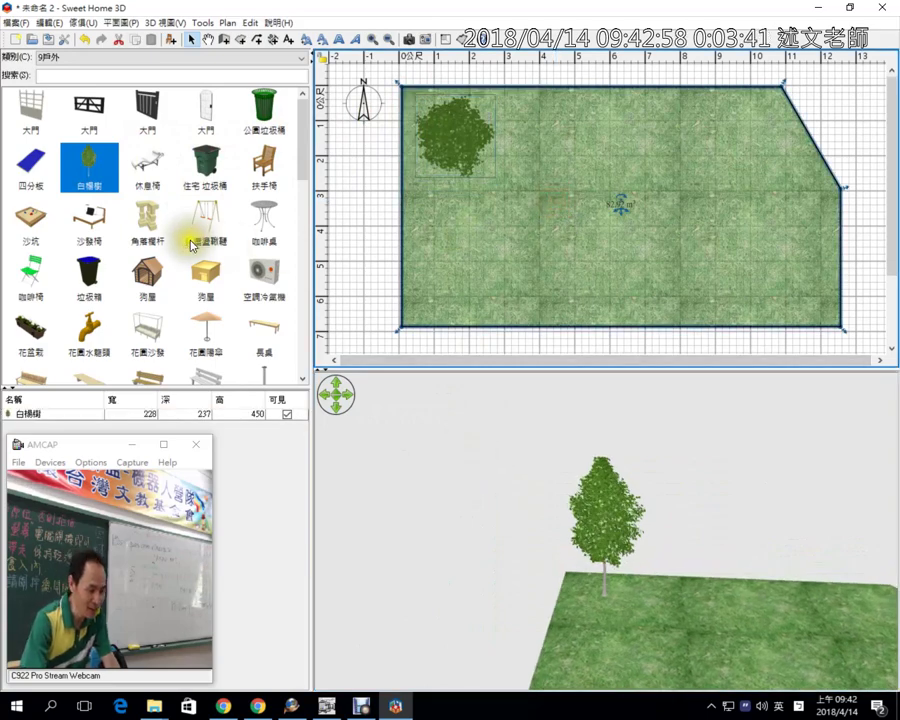
pyautogui.moveTo(205, 234); pyautogui.dragTo(525, 101)
pyautogui.moveTo(542, 478); pyautogui.dragTo(513, 488)
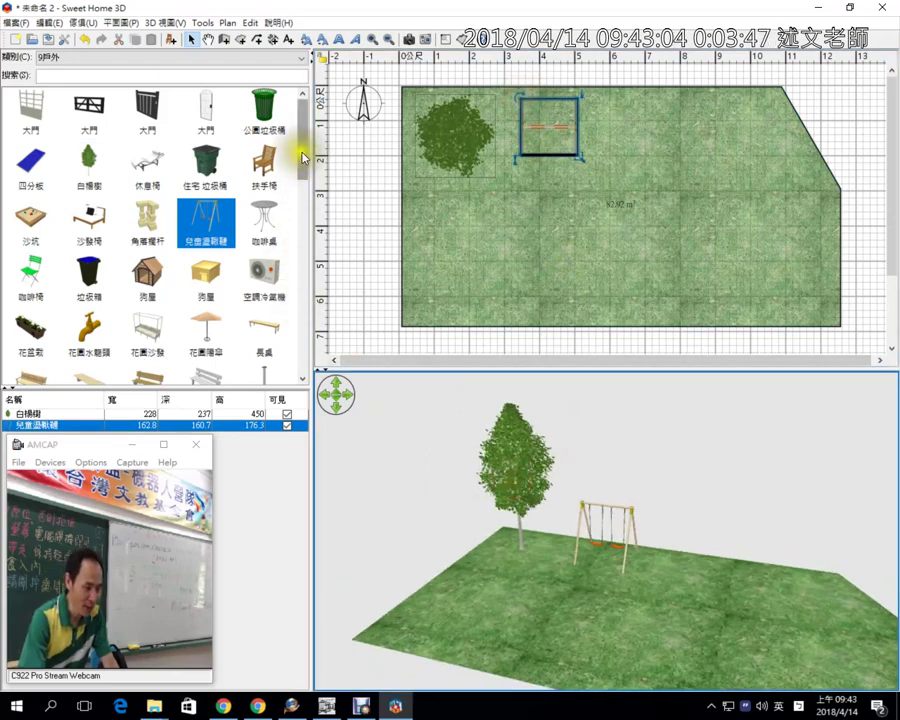
pyautogui.moveTo(304, 158); pyautogui.dragTo(305, 168)
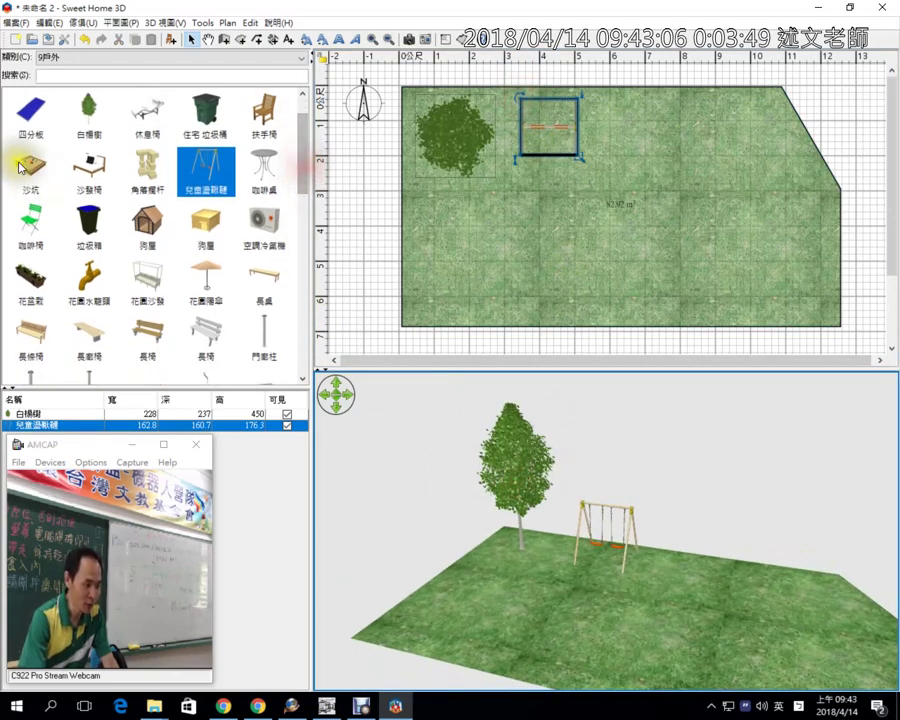
pyautogui.moveTo(26, 165); pyautogui.dragTo(651, 143)
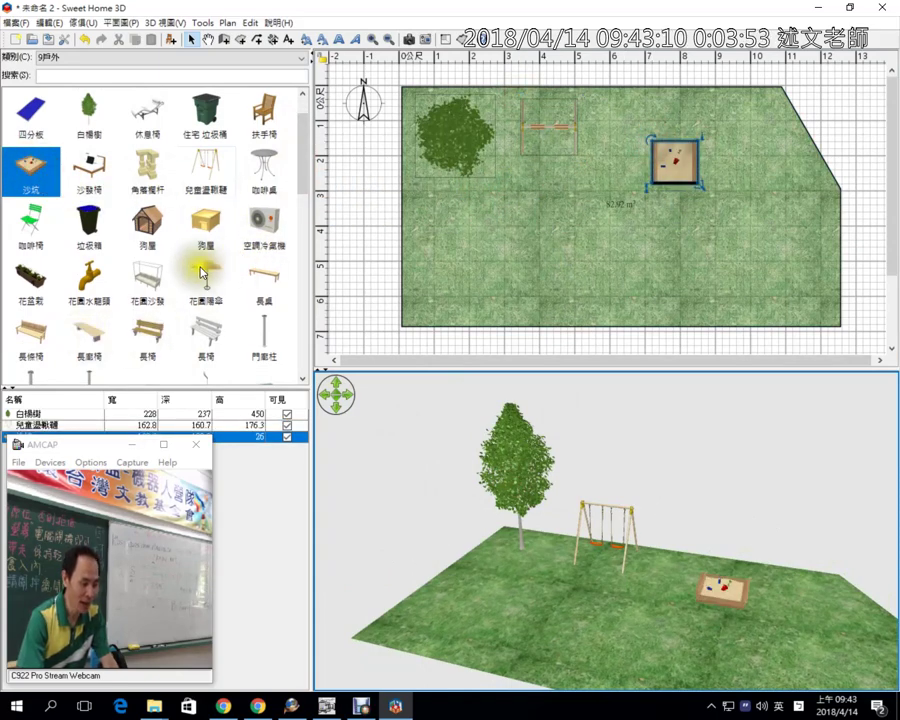
# Place a 花園陽傘 below the 沙坑 and a 500 cm high tree in the room's lower-left corner
pyautogui.moveTo(203, 261); pyautogui.dragTo(663, 202)
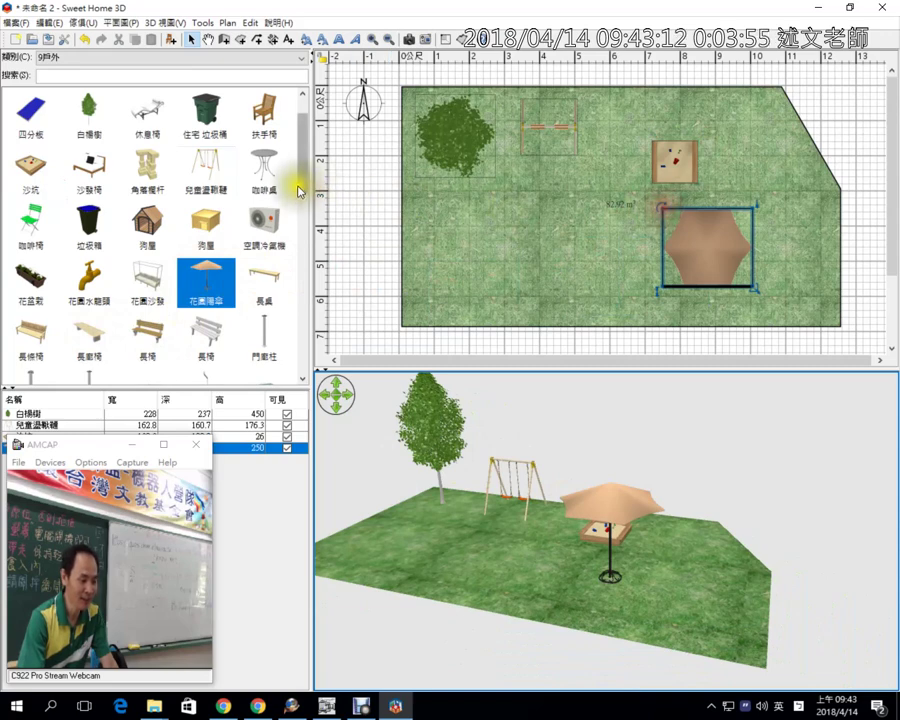
pyautogui.moveTo(298, 185); pyautogui.dragTo(300, 245)
pyautogui.moveTo(262, 207); pyautogui.dragTo(440, 212)
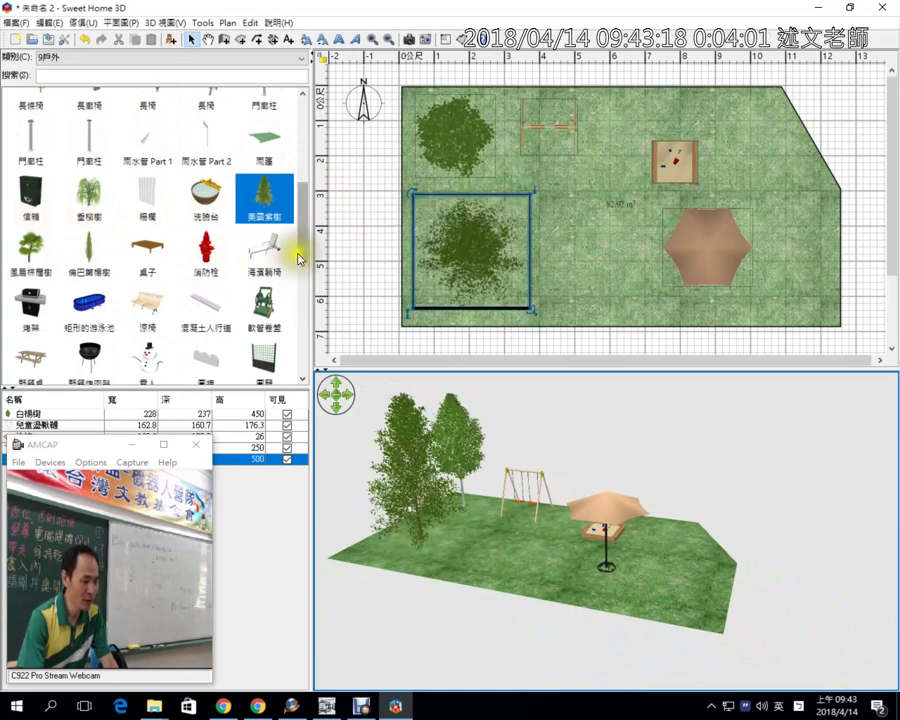
# Place a 野餐烤肉架 near the middle of the room and a 野餐桌 just below it
pyautogui.moveTo(309, 250); pyautogui.dragTo(311, 284)
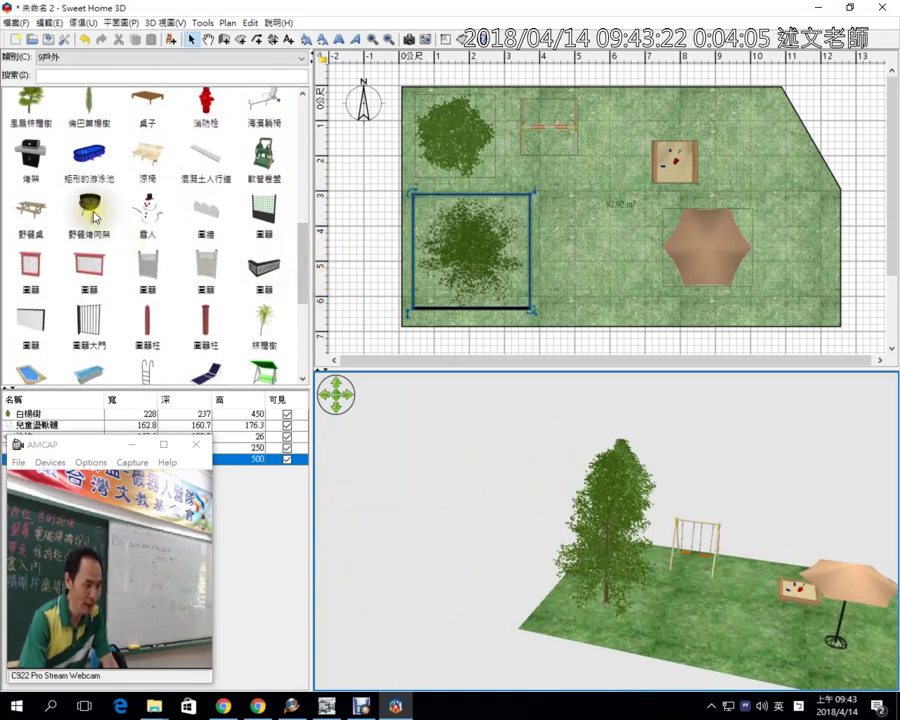
pyautogui.moveTo(95, 215); pyautogui.dragTo(592, 193)
pyautogui.moveTo(30, 210); pyautogui.dragTo(572, 221)
# Place a 圓形的游泳池 between the lower-left tree and the 野餐桌
pyautogui.moveTo(298, 254); pyautogui.dragTo(302, 306)
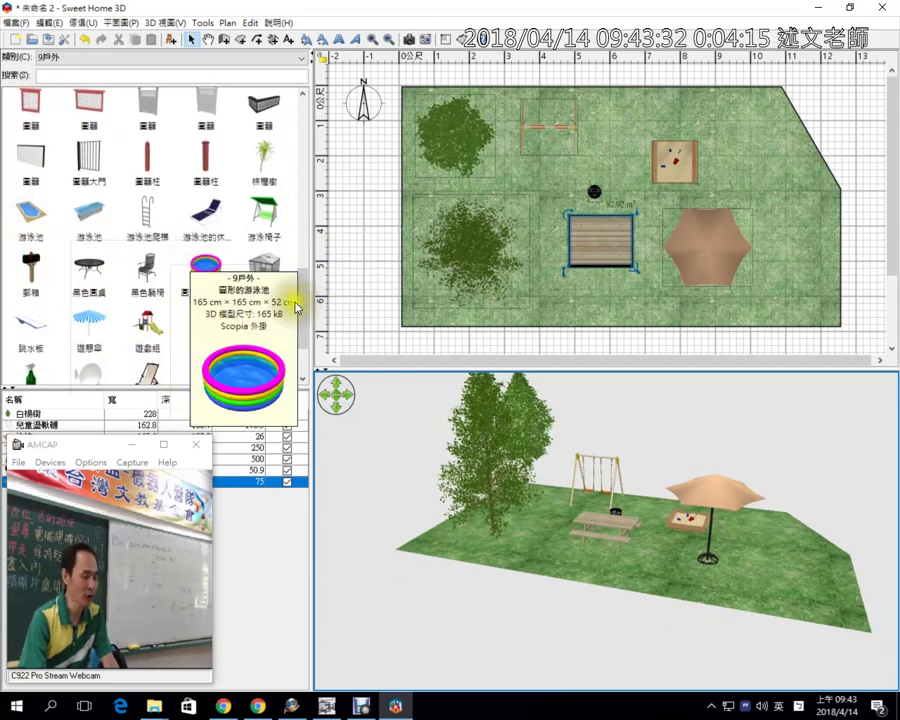
pyautogui.click(207, 276)
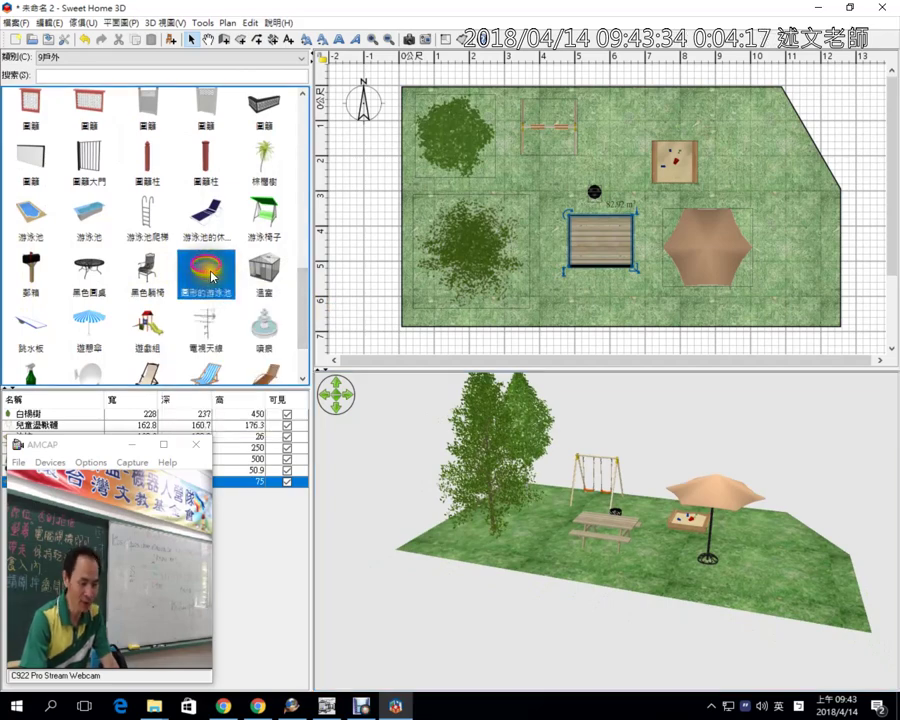
pyautogui.moveTo(212, 277); pyautogui.dragTo(515, 188)
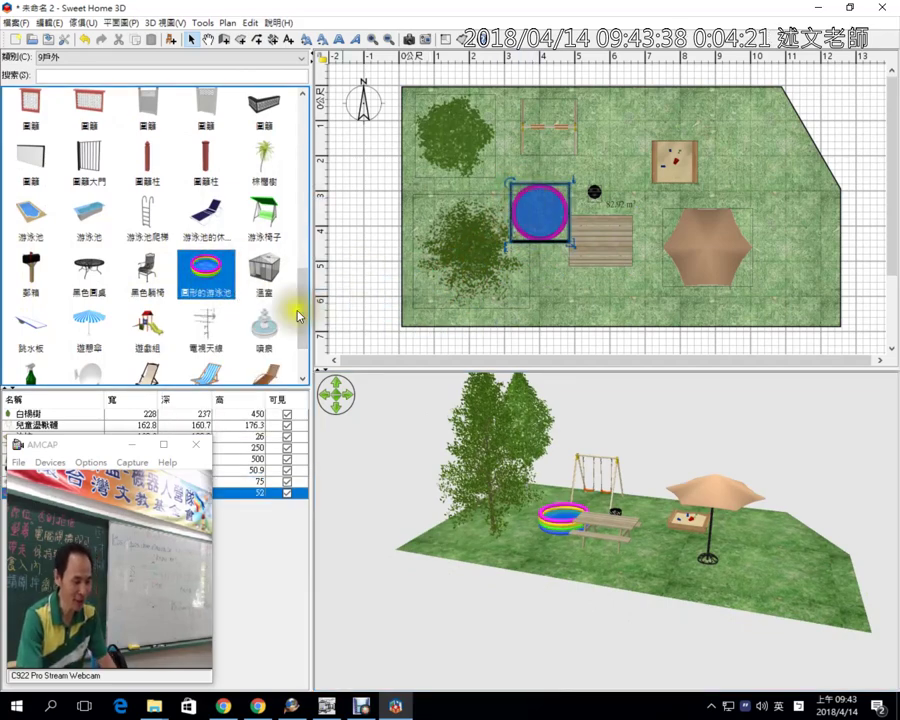
# Try a 矩形的游泳池 in the middle of the room and delete it
pyautogui.scroll(-2, 299, 305)
pyautogui.scroll(2, 305, 305)
pyautogui.moveTo(305, 305); pyautogui.dragTo(301, 249)
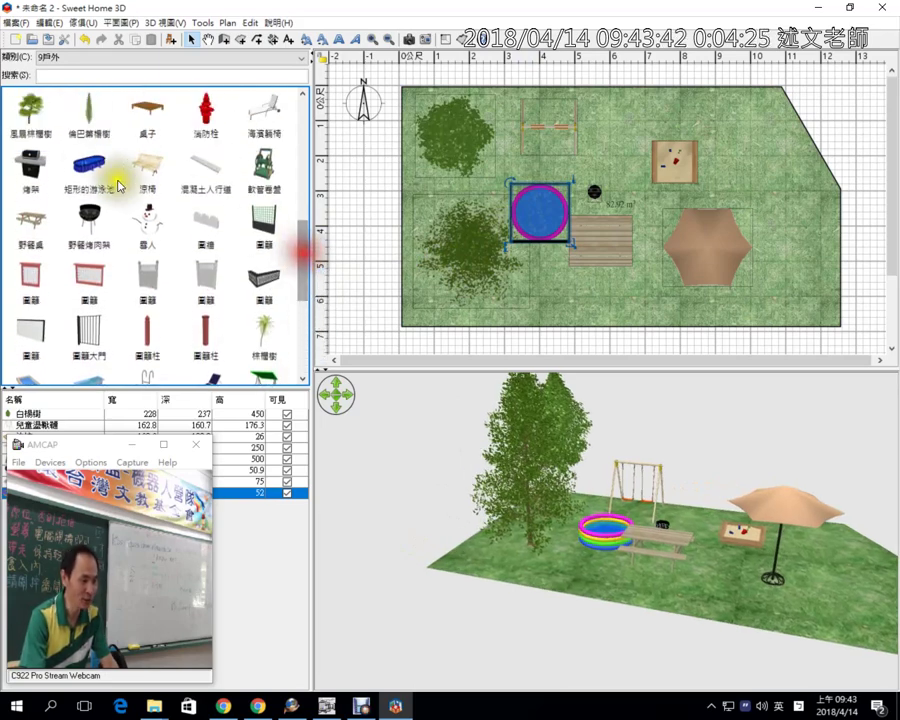
pyautogui.moveTo(118, 182); pyautogui.dragTo(566, 127)
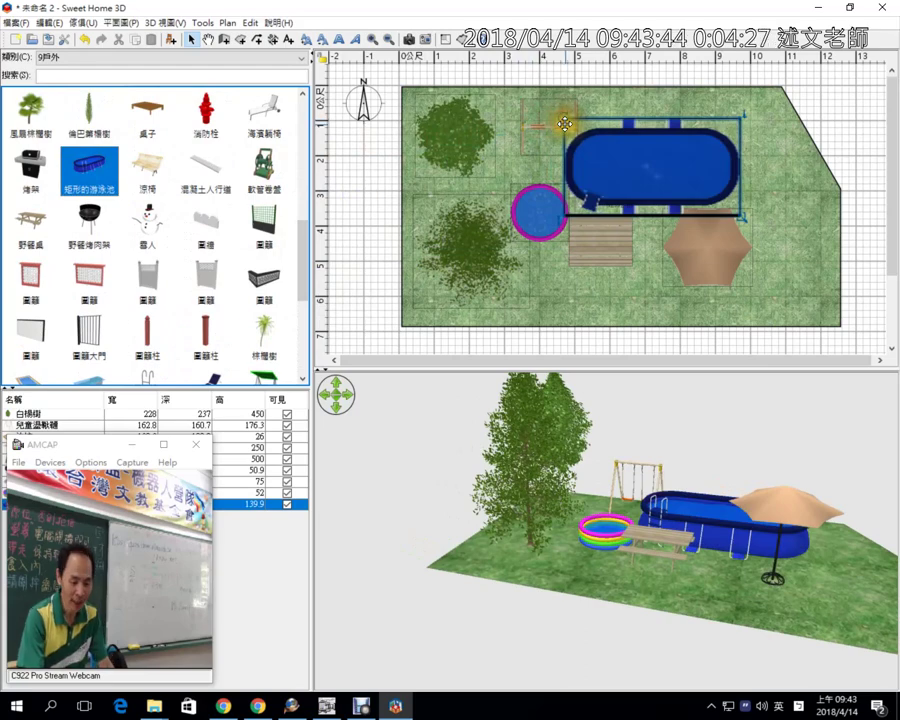
pyautogui.click(596, 166)
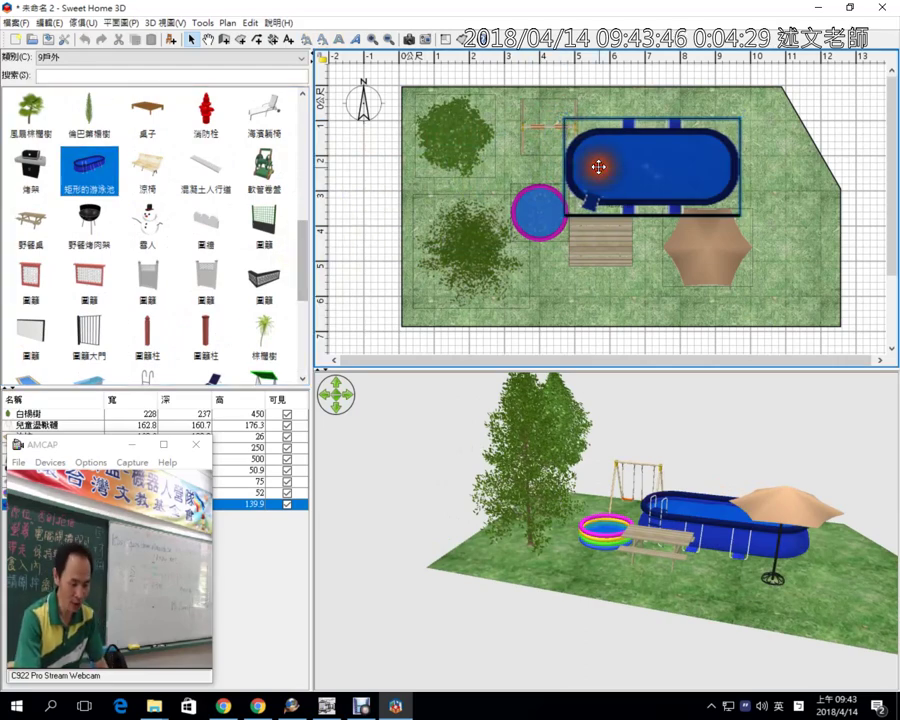
pyautogui.press('Delete')
# Try the 游泳池 with the tiled surround over the room, inspect it in 3D, and delete it
pyautogui.moveTo(301, 246); pyautogui.dragTo(301, 284)
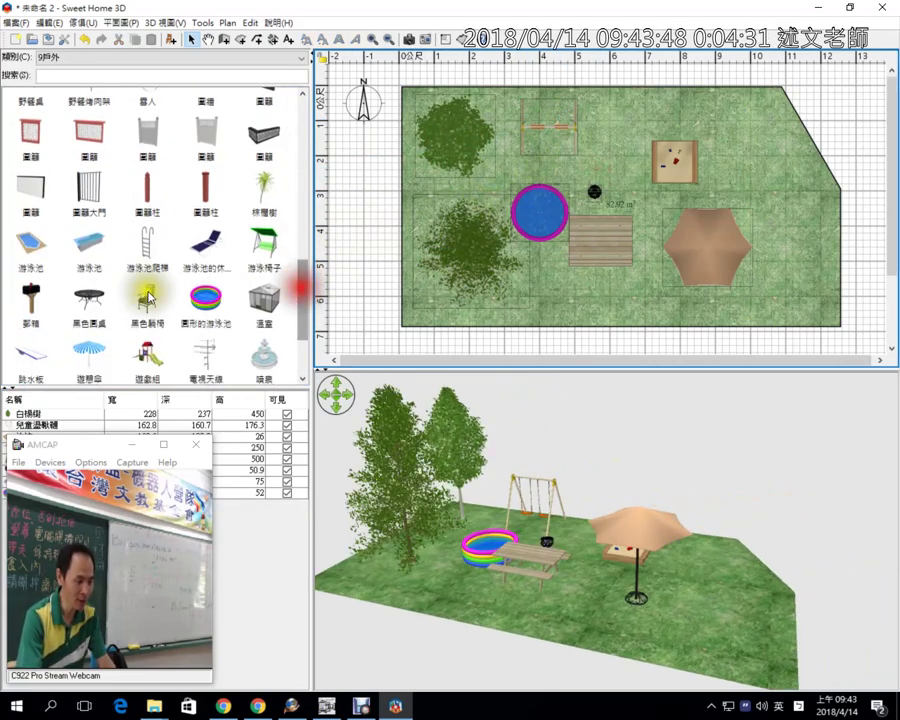
pyautogui.moveTo(27, 253); pyautogui.dragTo(385, 163)
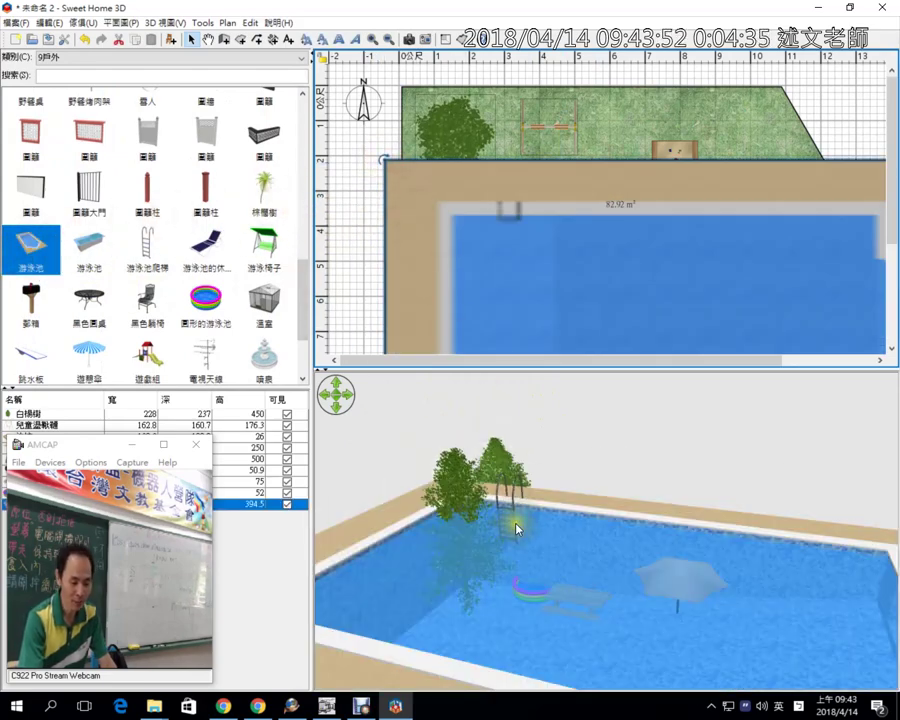
pyautogui.moveTo(516, 526); pyautogui.dragTo(596, 488)
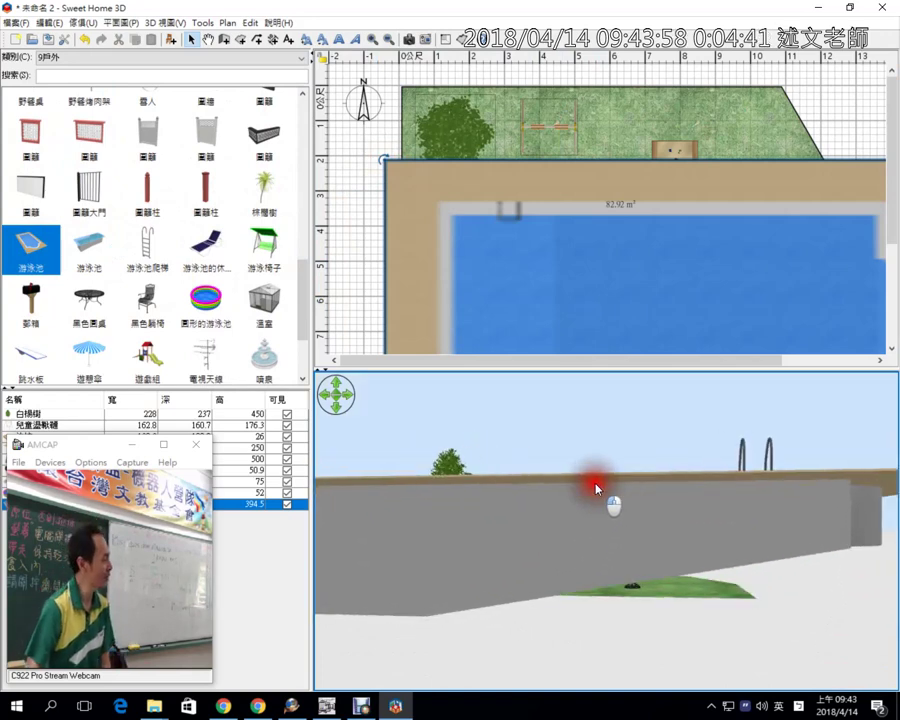
pyautogui.moveTo(596, 488); pyautogui.dragTo(579, 548)
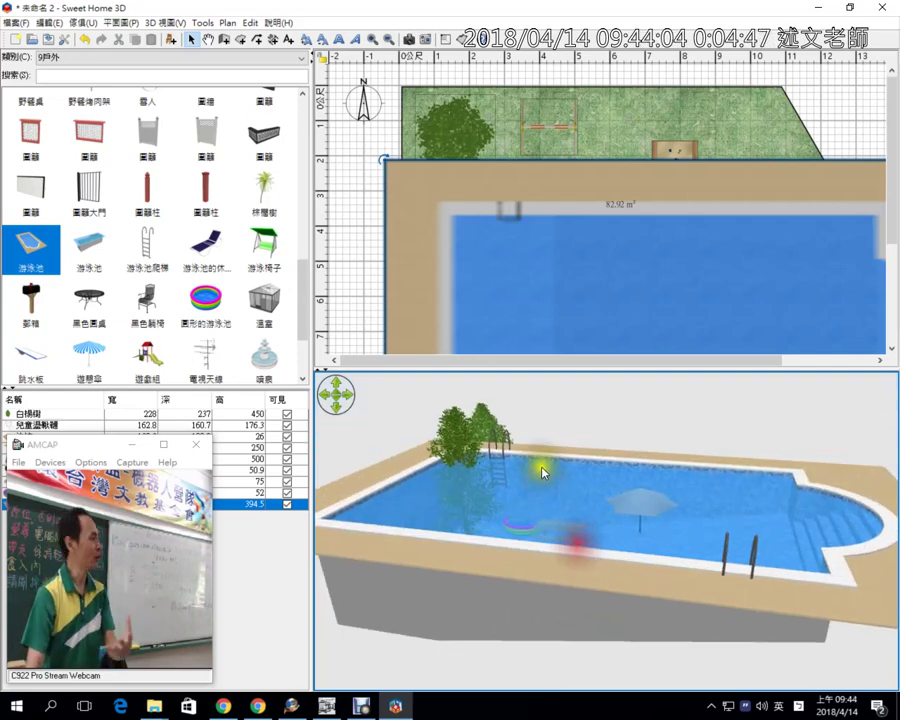
pyautogui.click(497, 224)
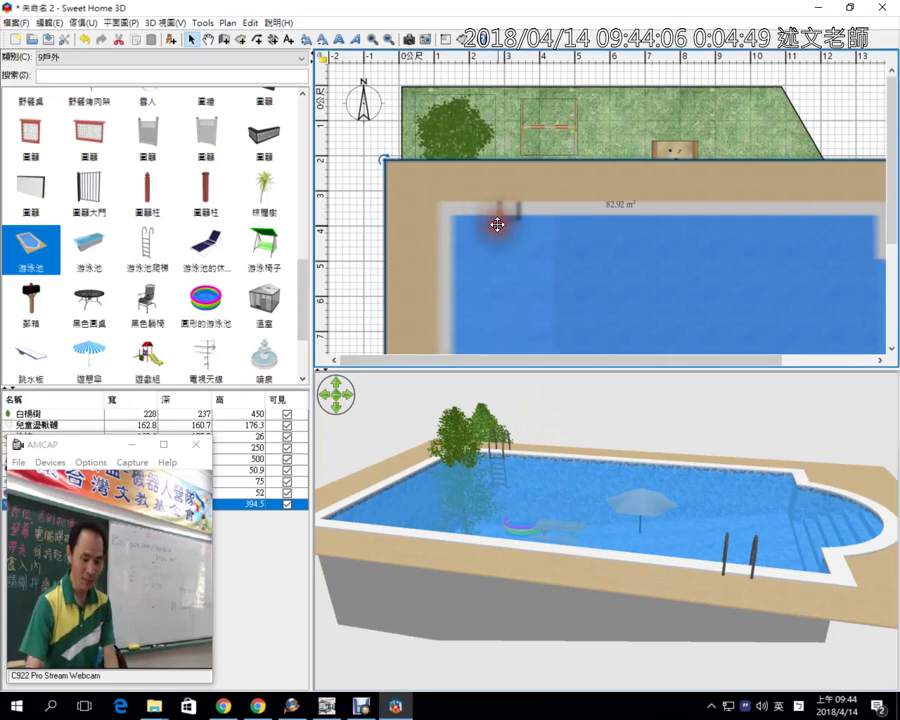
pyautogui.press('Delete')
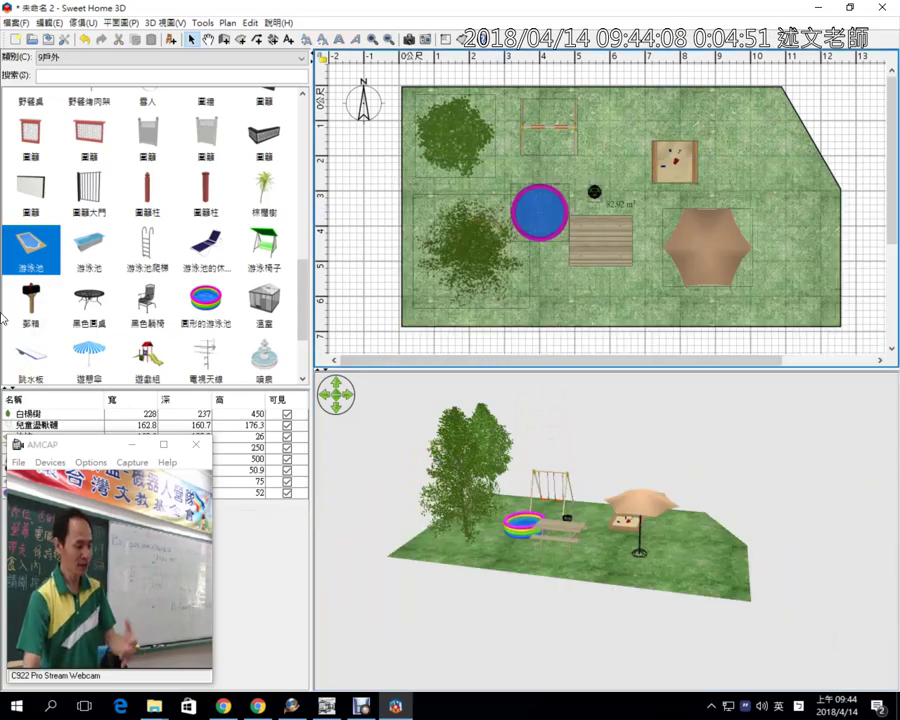
pyautogui.click(65, 255)
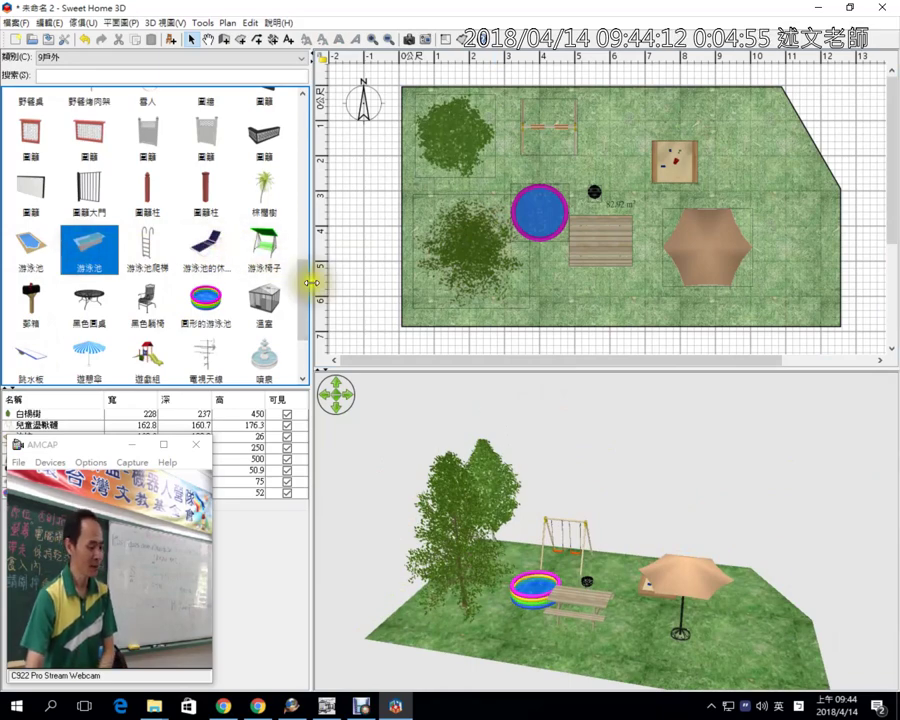
pyautogui.moveTo(675, 538)
pyautogui.mouseDown()
pyautogui.moveTo(645, 527)
pyautogui.moveTo(677, 524)
pyautogui.mouseUp()
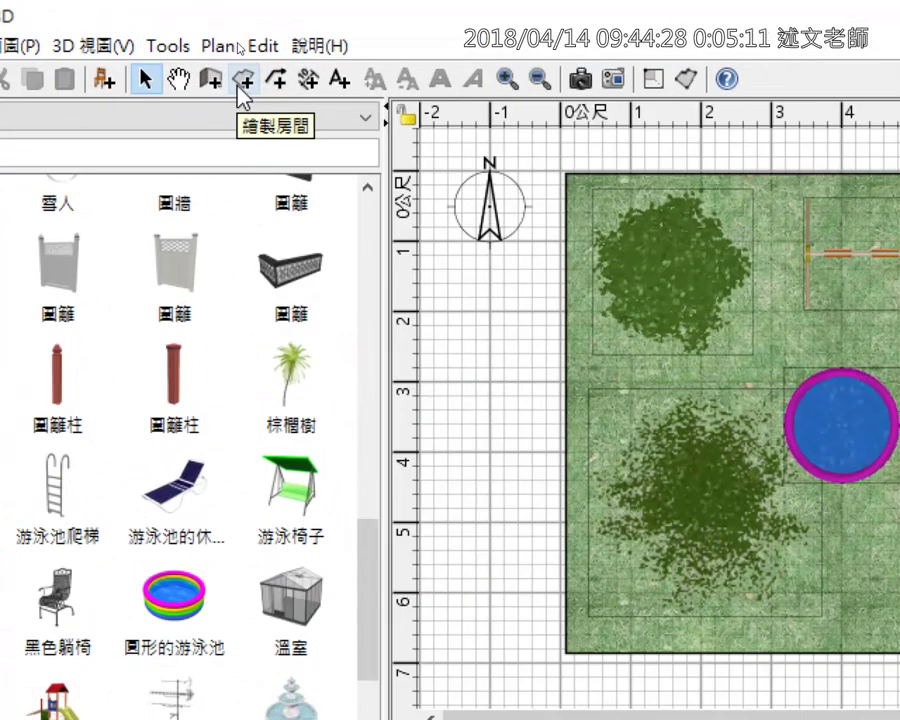
# Start a second room for the path, about 0.9 m wide at the plan's upper edge, running right of and below the parasol to the lower edge
pyautogui.click(243, 96)
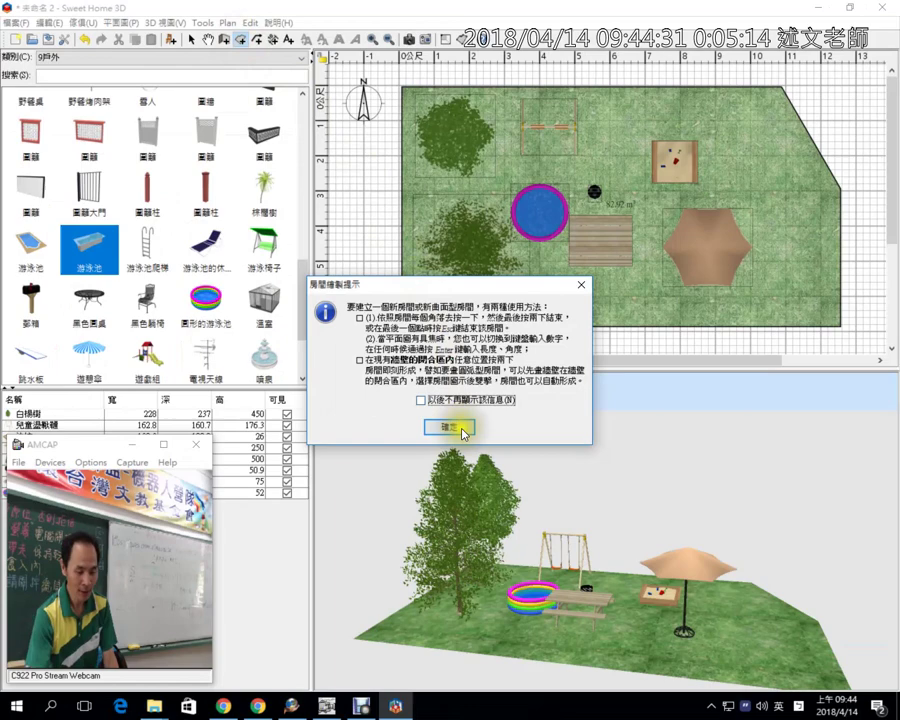
pyautogui.click(462, 431)
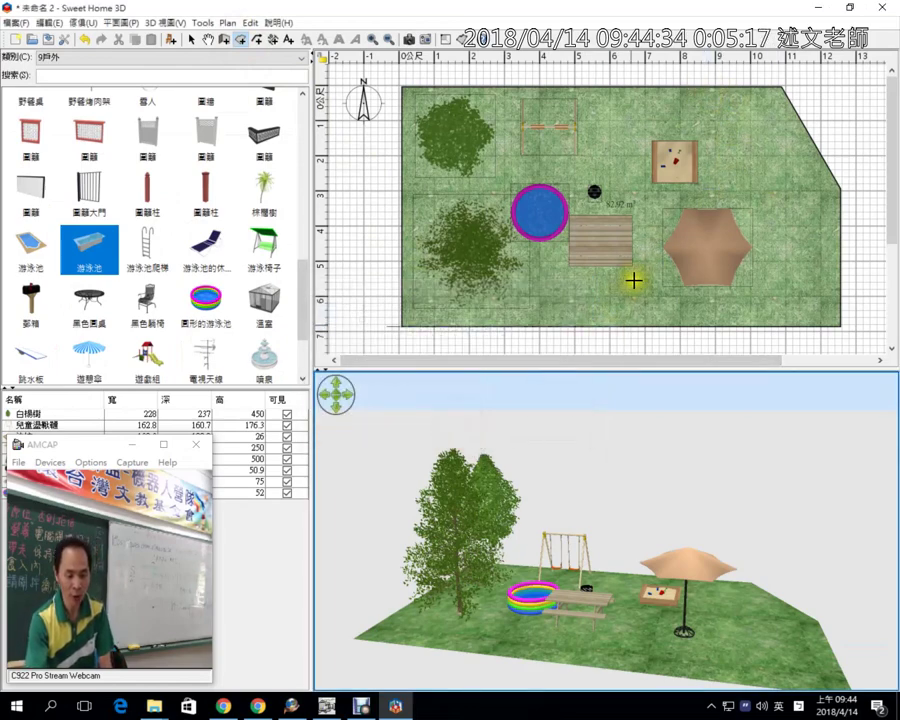
pyautogui.click(725, 87)
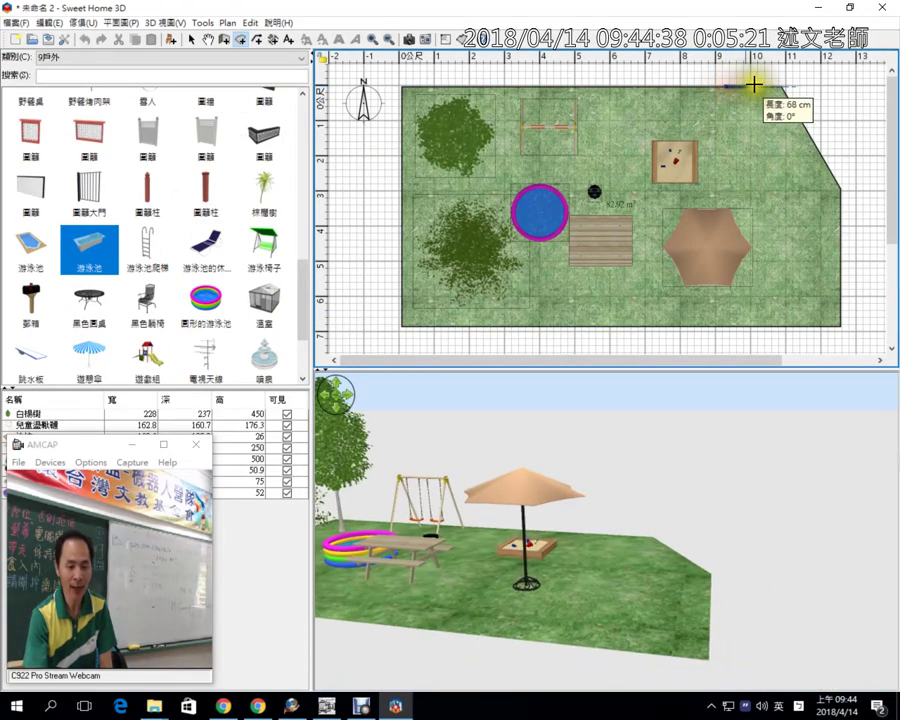
pyautogui.click(758, 89)
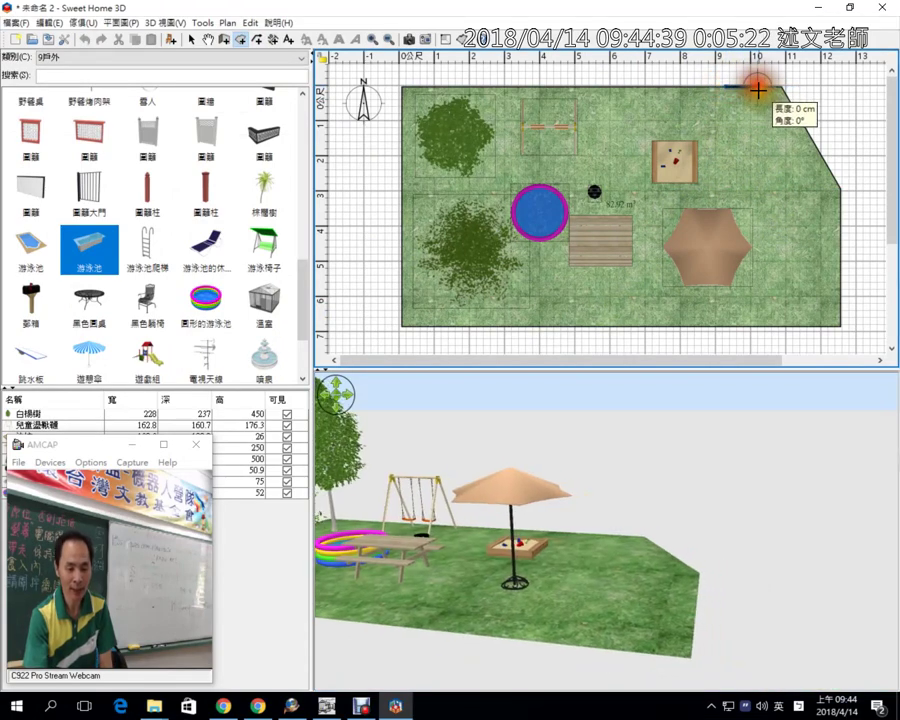
pyautogui.click(776, 163)
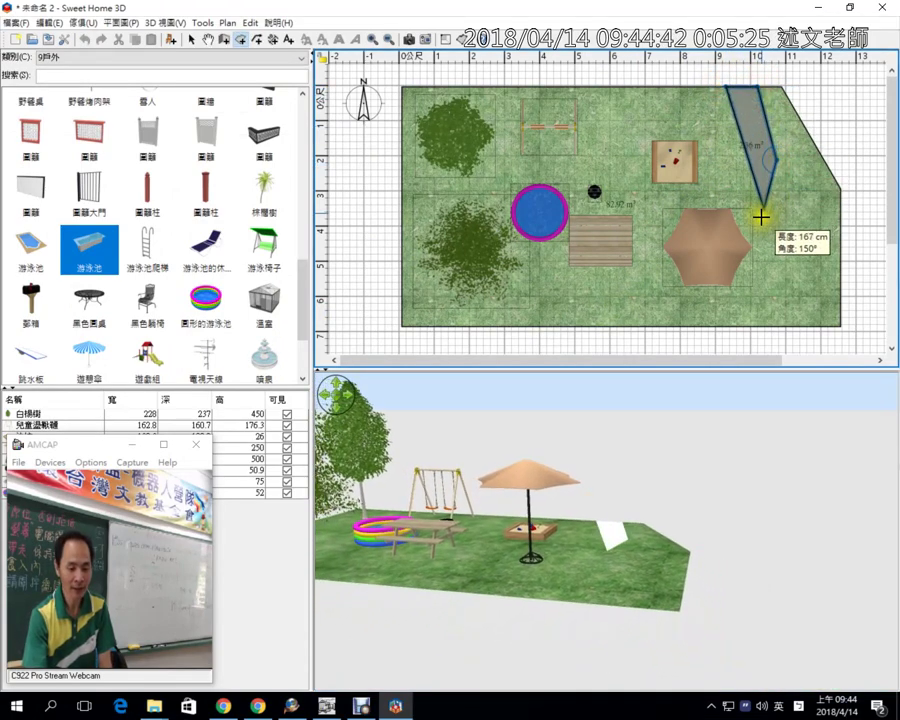
pyautogui.click(761, 216)
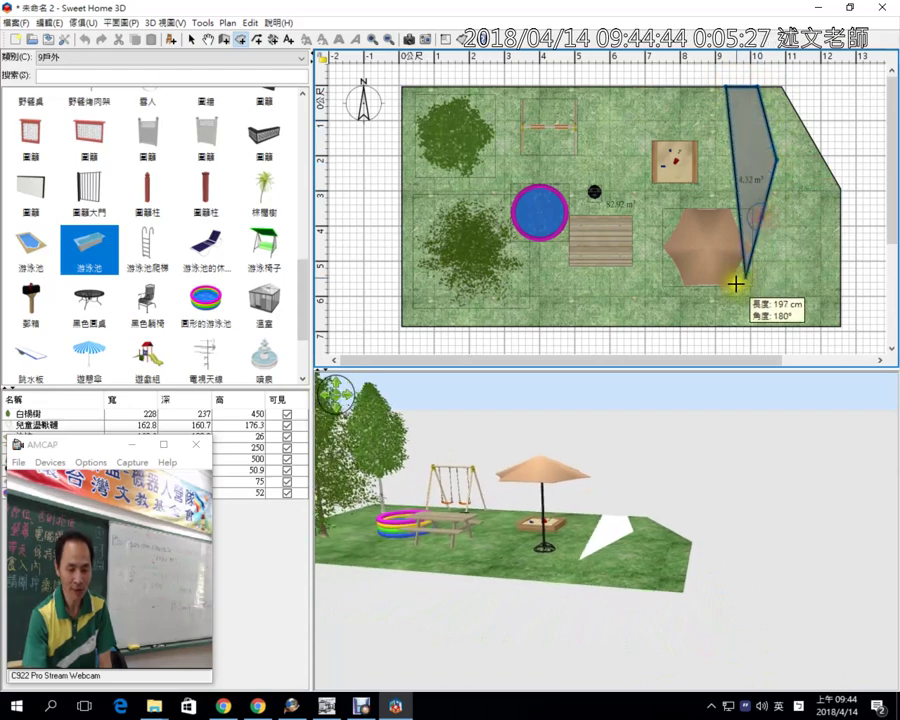
pyautogui.click(733, 290)
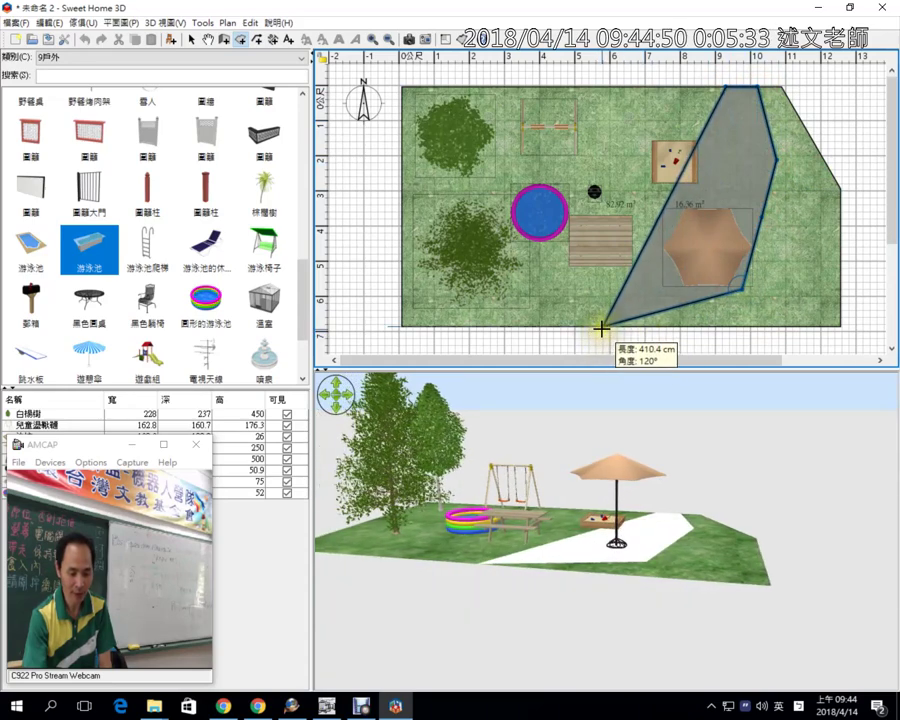
pyautogui.click(601, 325)
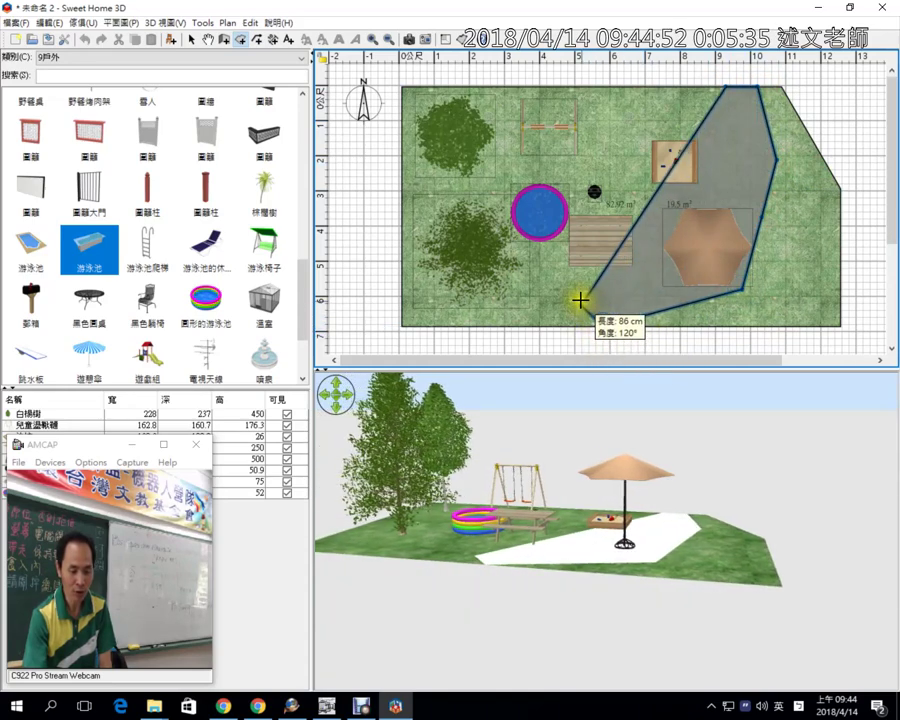
pyautogui.click(569, 322)
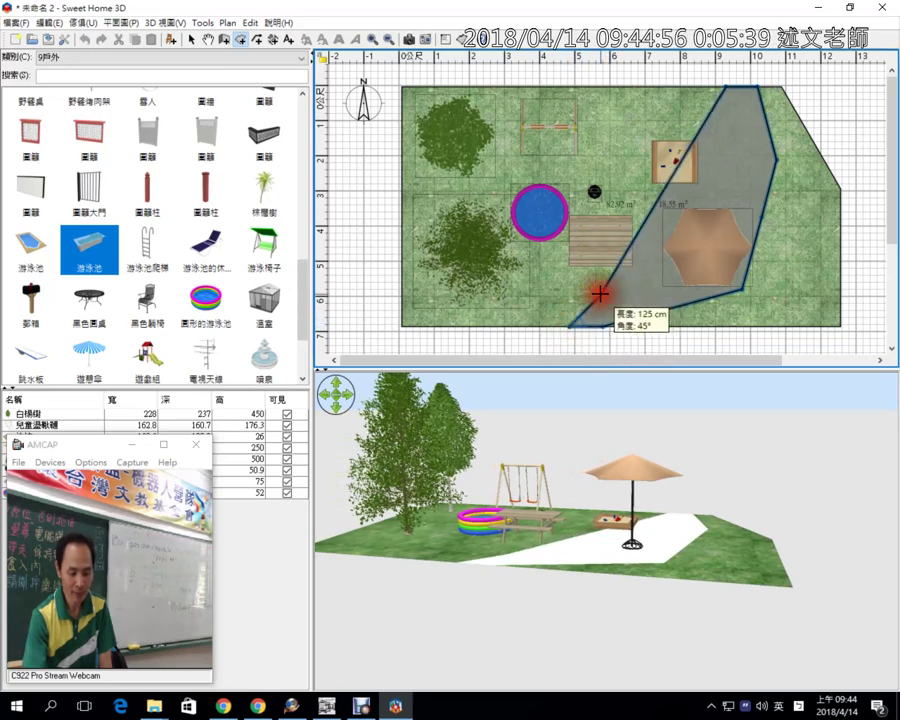
# Close the path room by tracing its inner edge roughly parallel to the outer one, back up under the parasol, and finish drawing
pyautogui.click(600, 294)
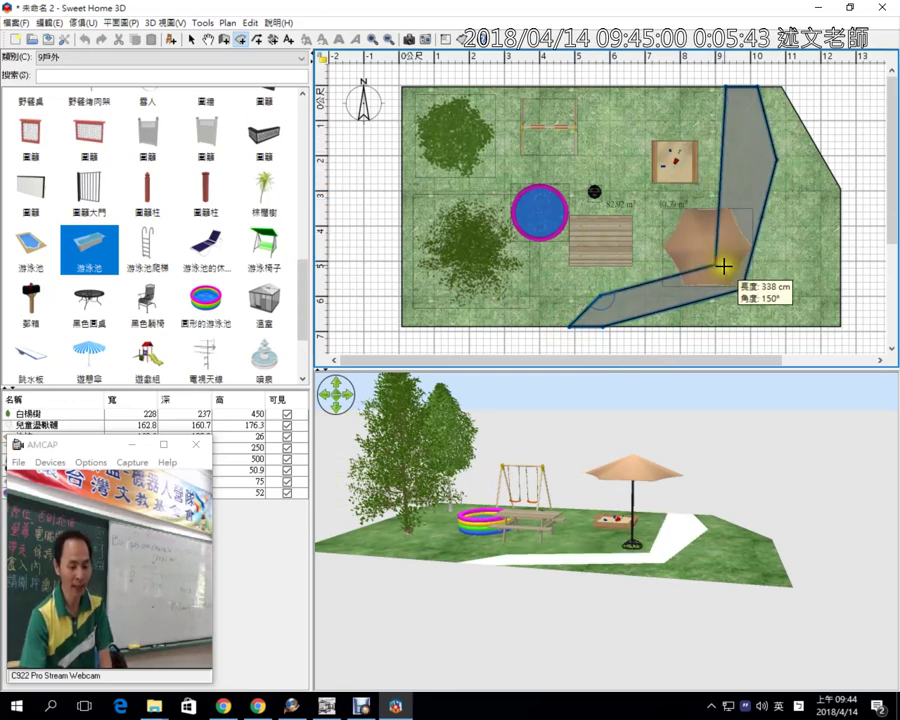
pyautogui.click(729, 264)
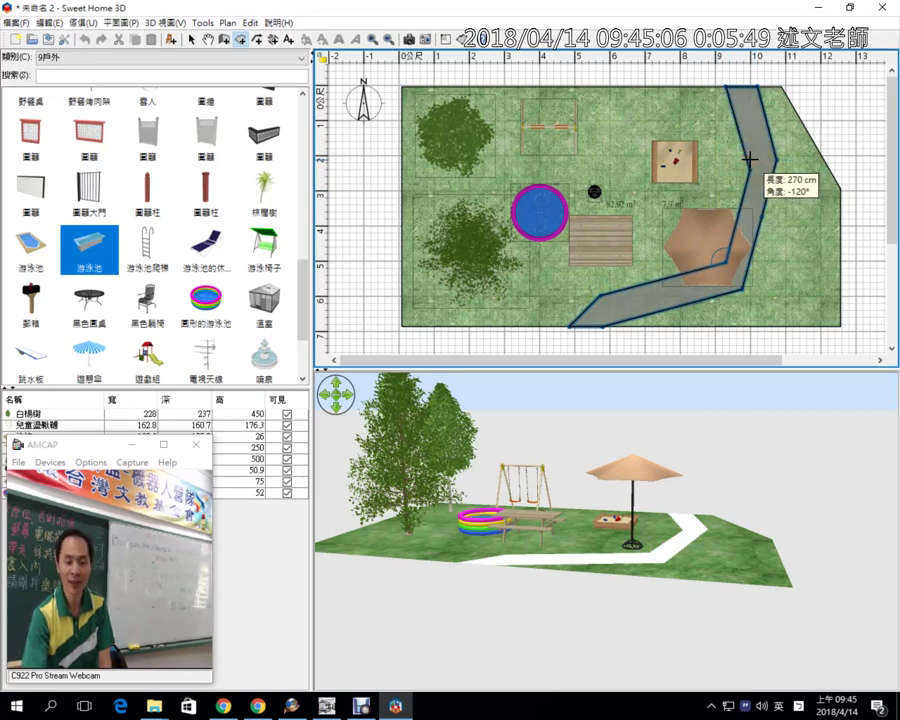
pyautogui.click(749, 160)
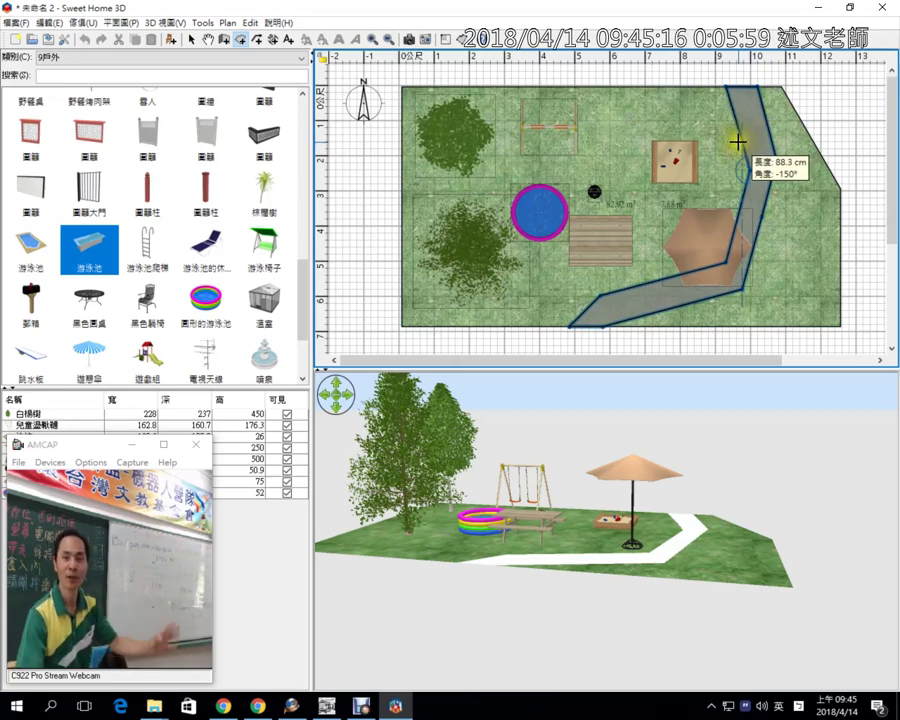
pyautogui.click(743, 172)
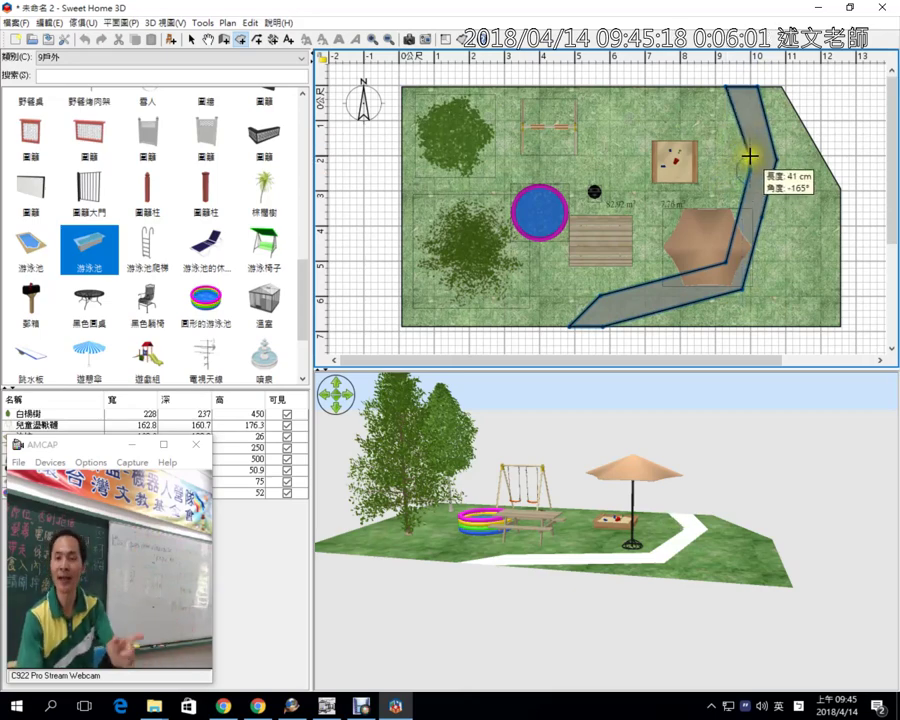
pyautogui.doubleClick(749, 156)
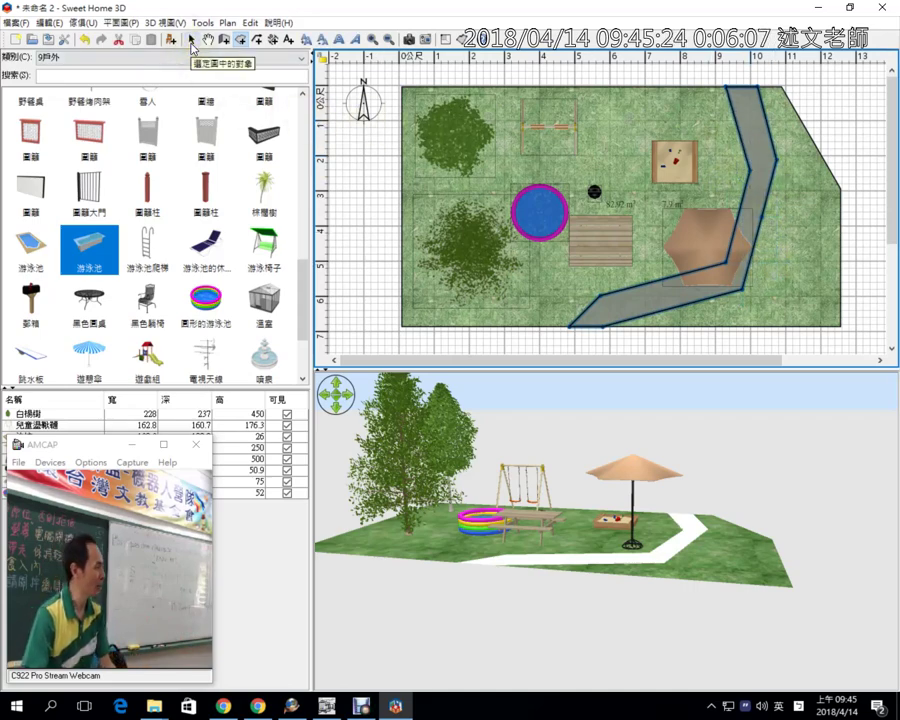
pyautogui.click(191, 41)
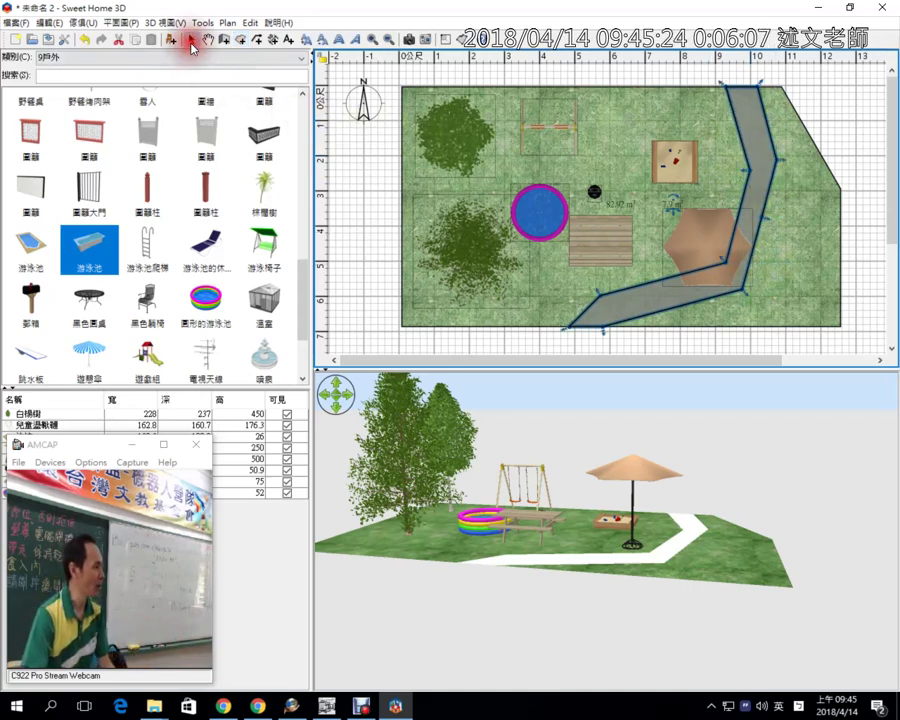
# Open the floor texture choices for the path room and search for 石頭
pyautogui.doubleClick(759, 125)
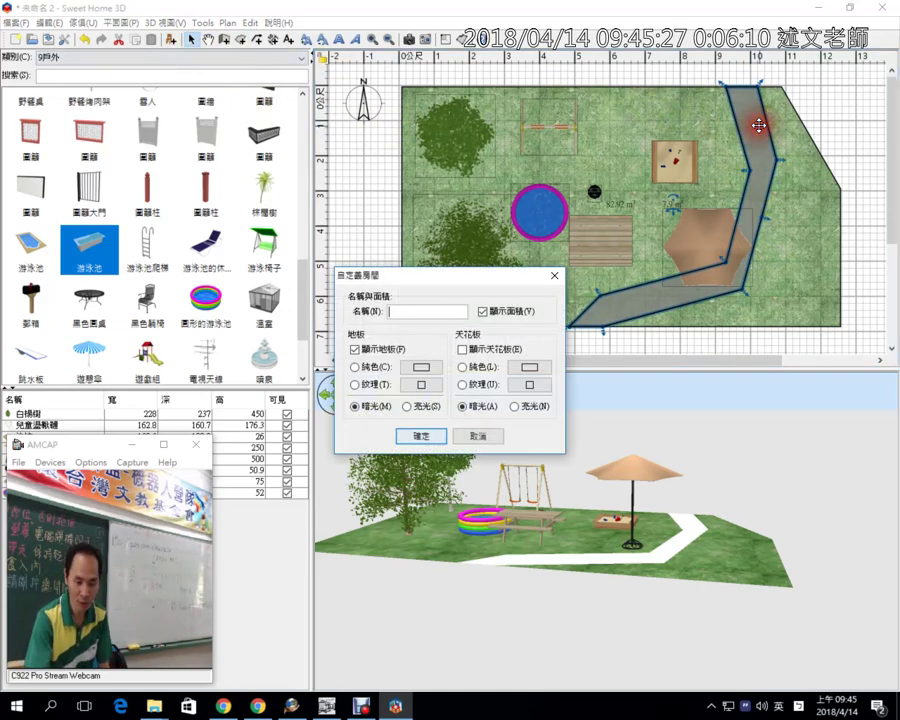
pyautogui.click(413, 384)
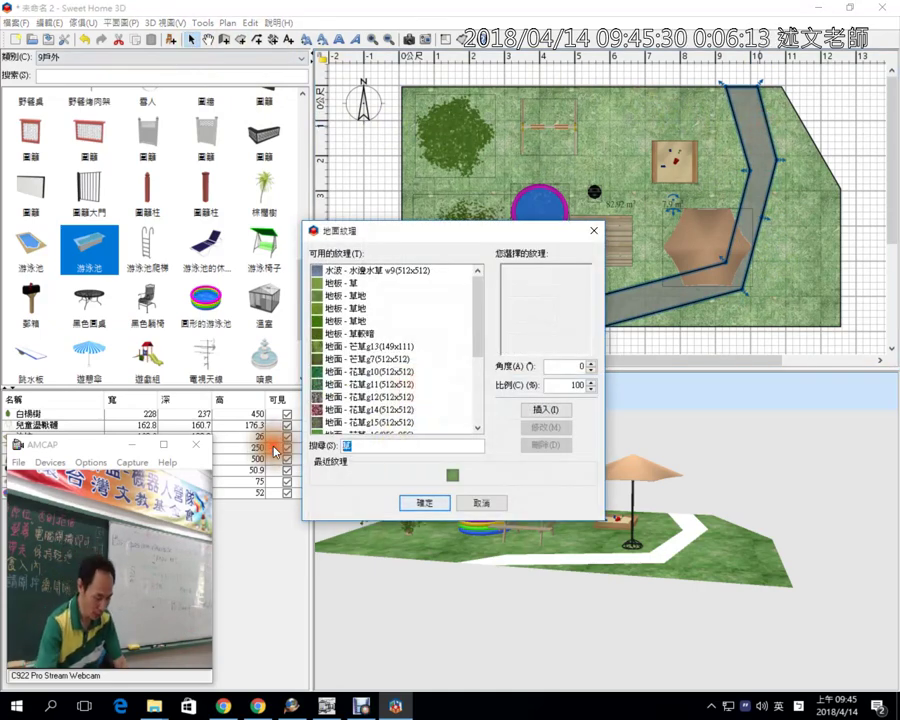
pyautogui.write('石')
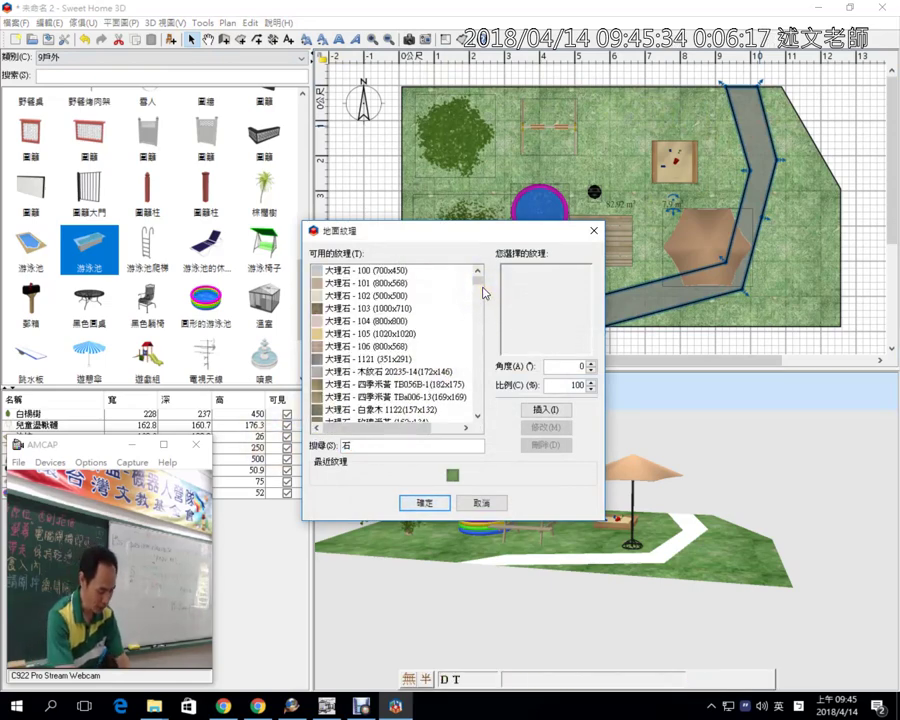
pyautogui.write('頭')
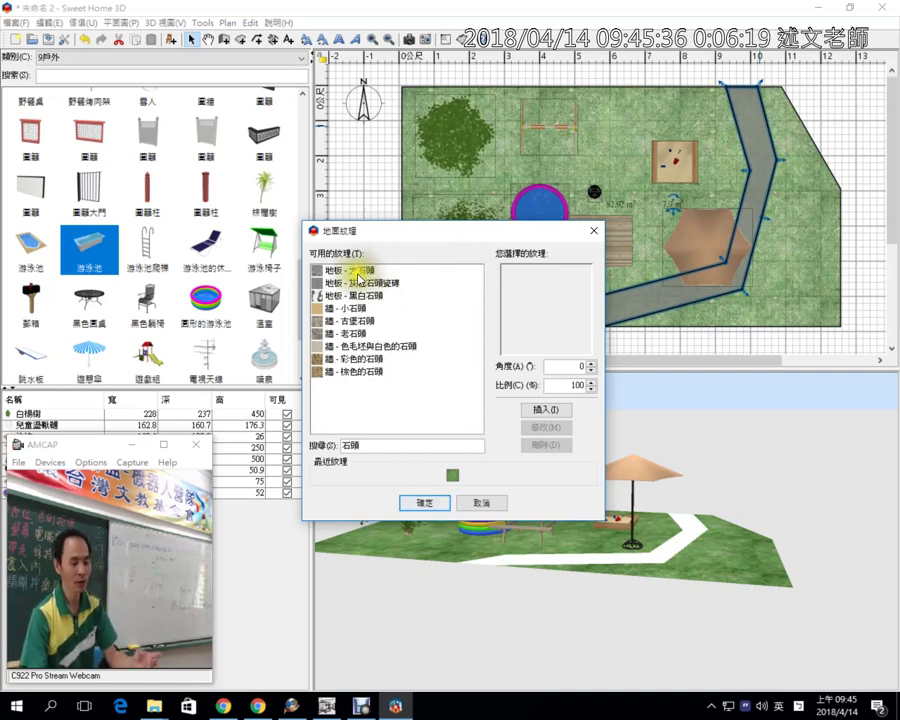
# Preview the stone textures, apply 牆 - 老石頭 to the path's floor, and inspect the path from a higher angle in 3D
pyautogui.click(350, 270)
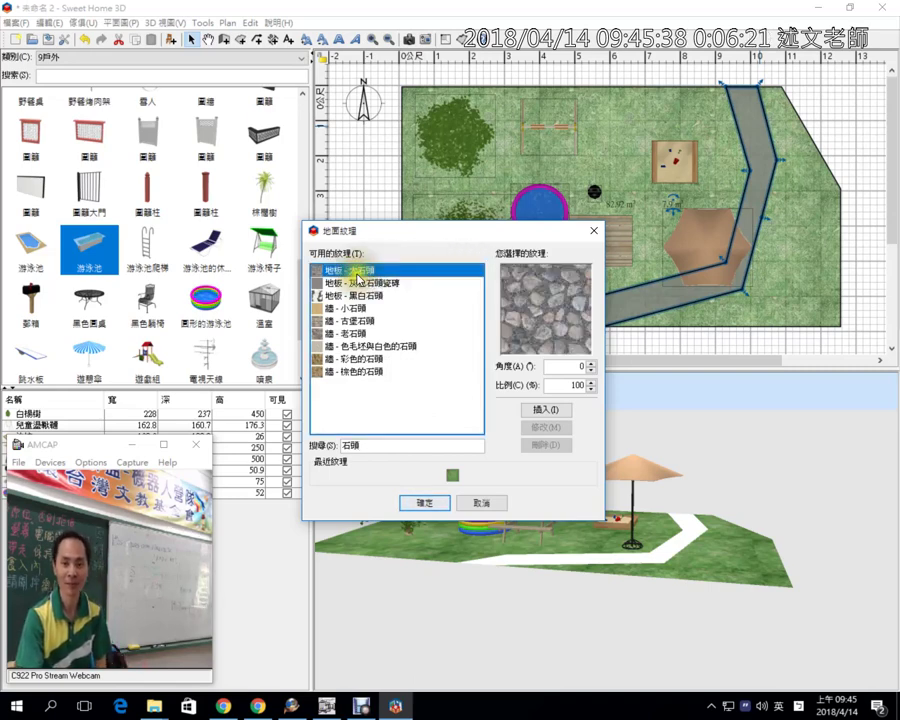
pyautogui.click(358, 284)
pyautogui.click(362, 297)
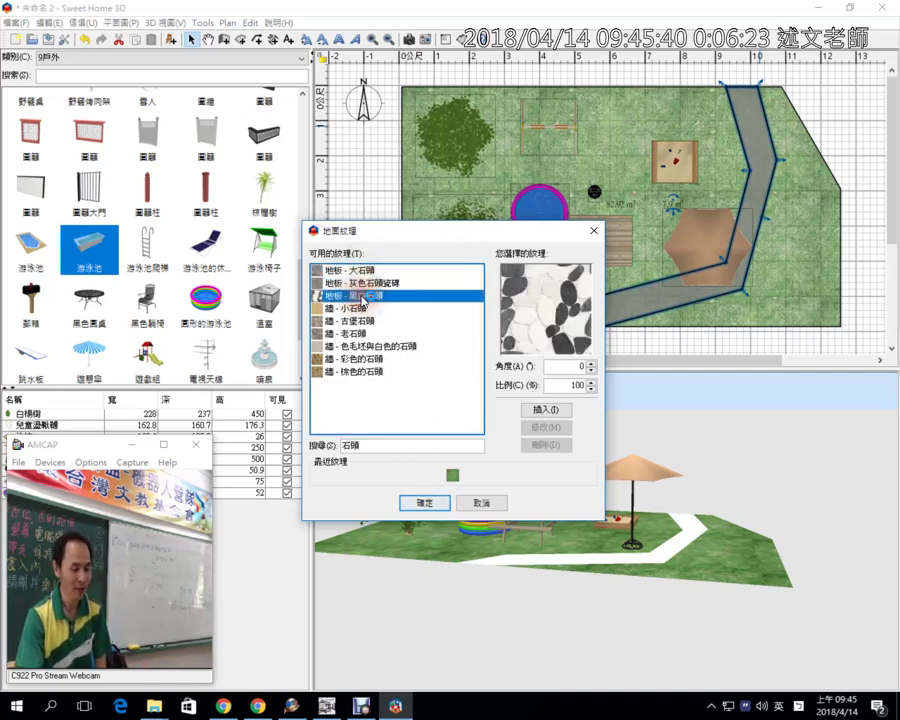
pyautogui.click(362, 310)
pyautogui.click(362, 322)
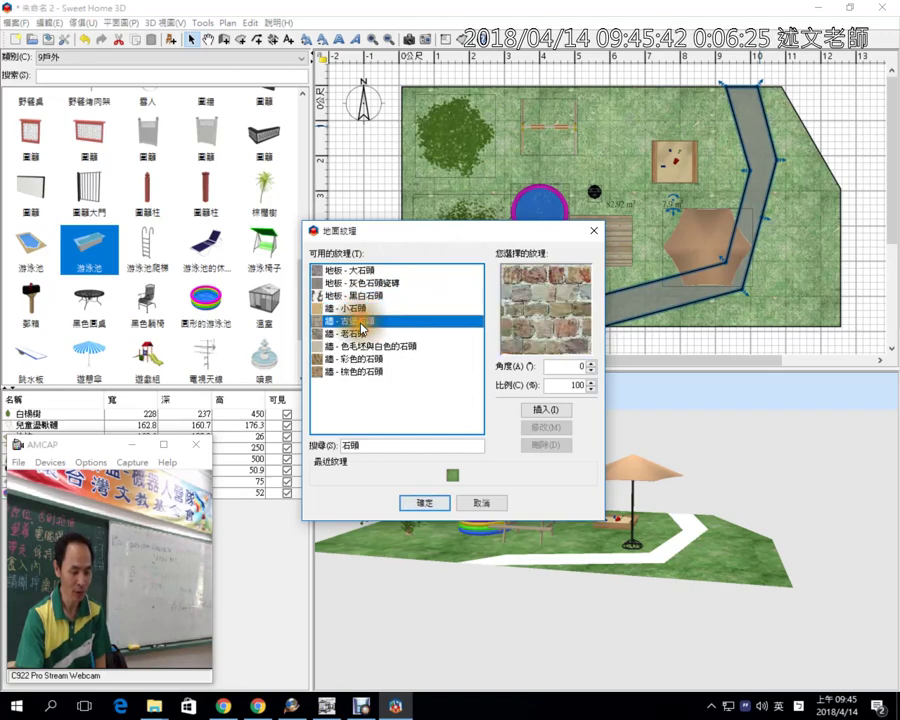
pyautogui.click(362, 334)
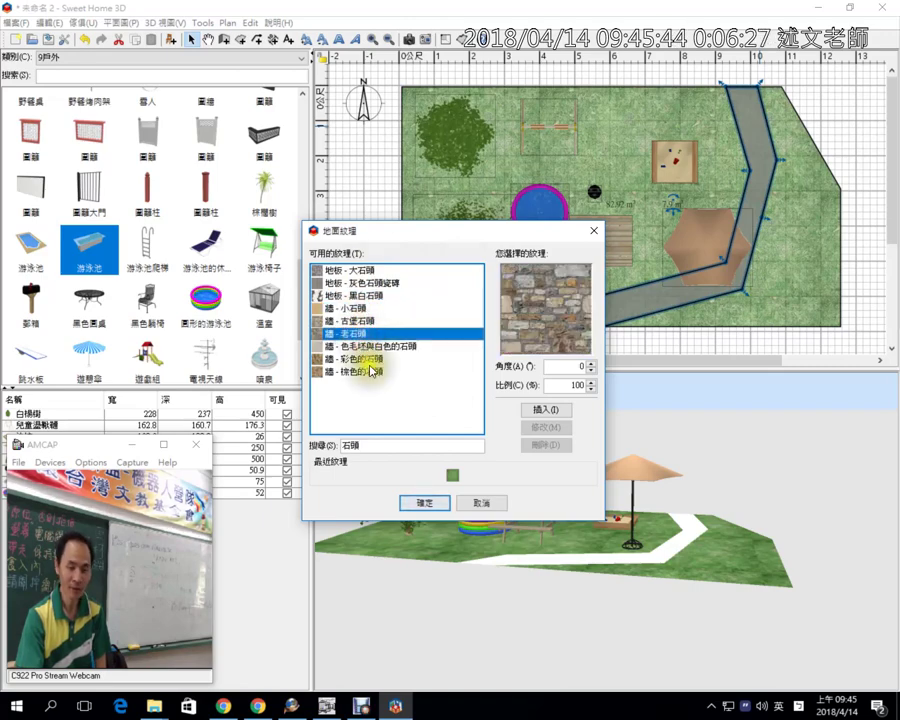
pyautogui.click(424, 501)
pyautogui.click(418, 437)
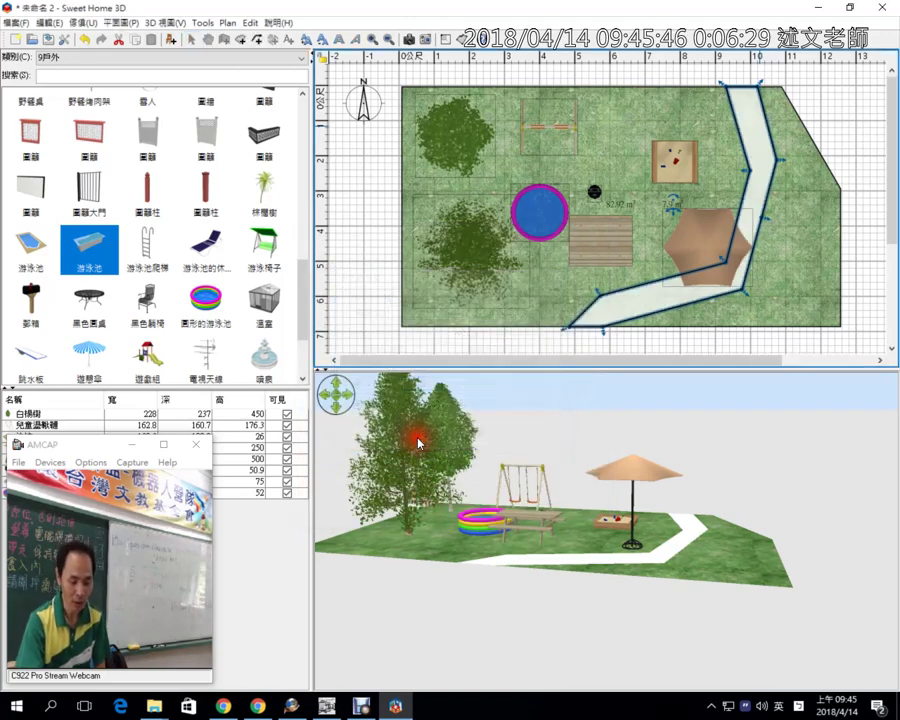
pyautogui.moveTo(686, 540); pyautogui.dragTo(705, 610)
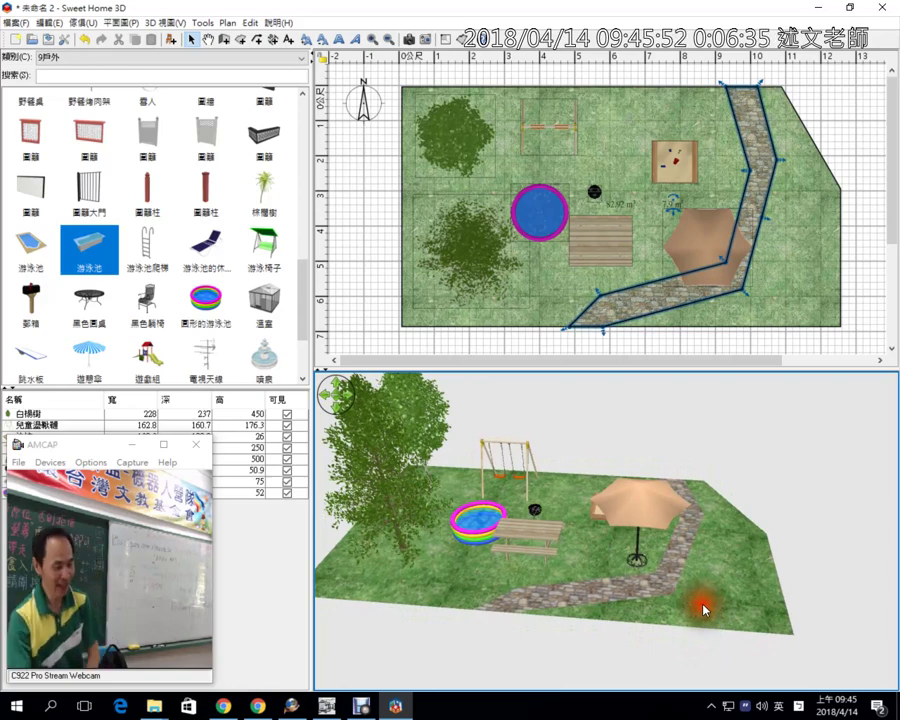